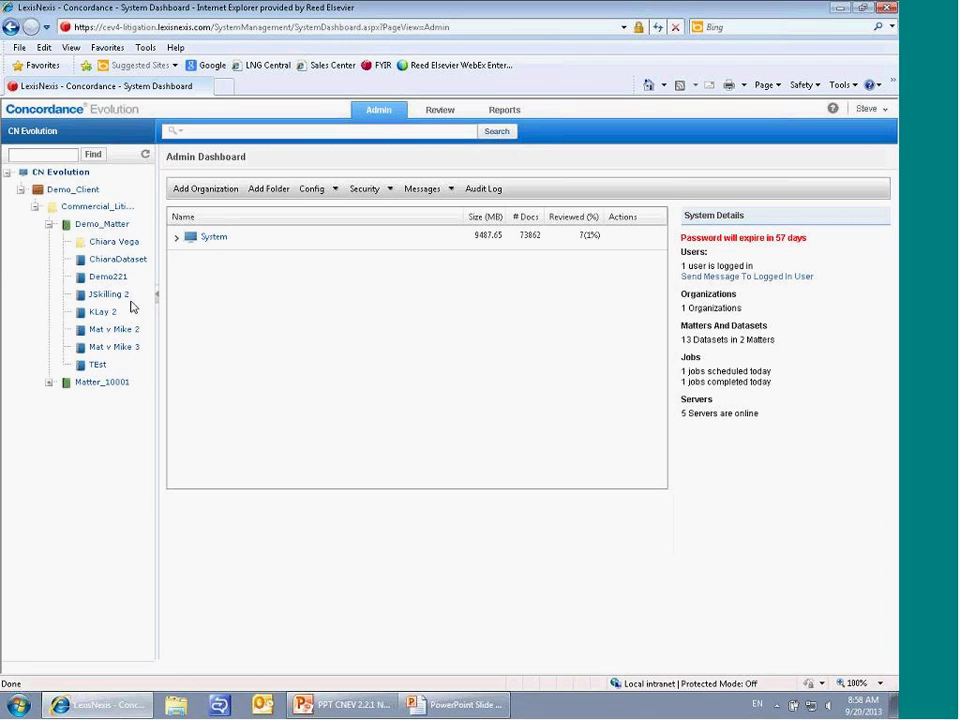
- Select the Demo_Matter matter and choose Add Dataset to bring up a blank Create Dataset form
click(100, 232)
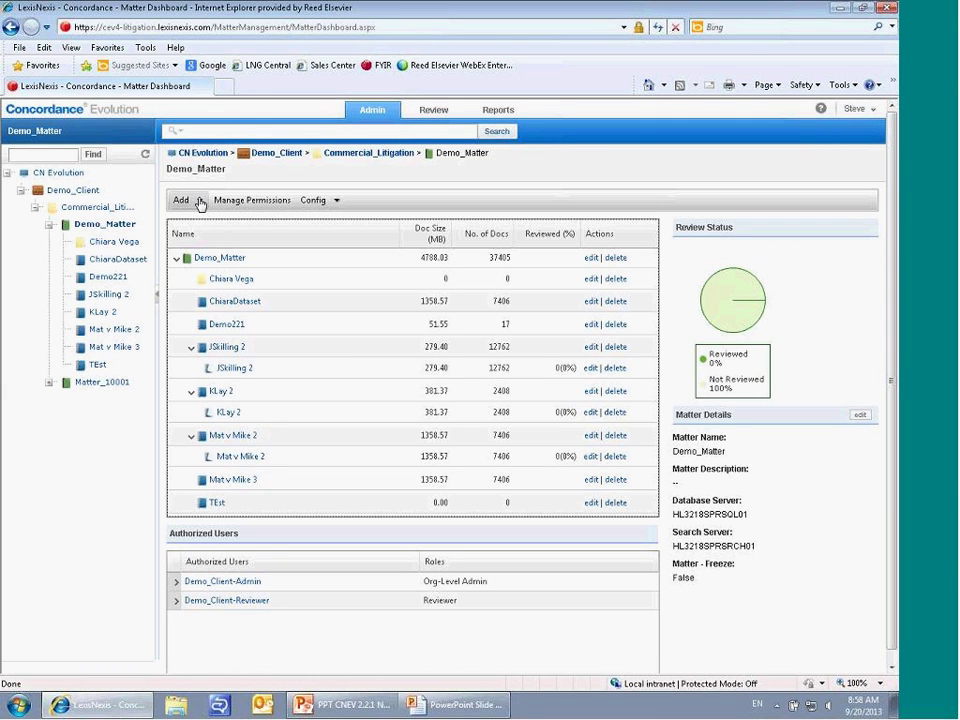
click(199, 201)
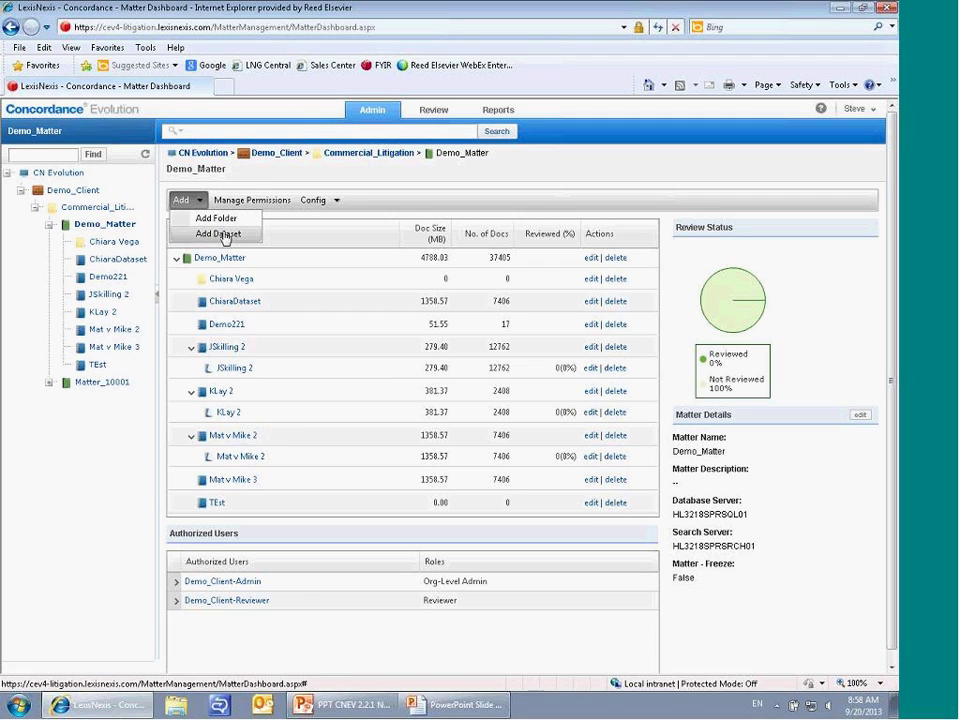
click(222, 235)
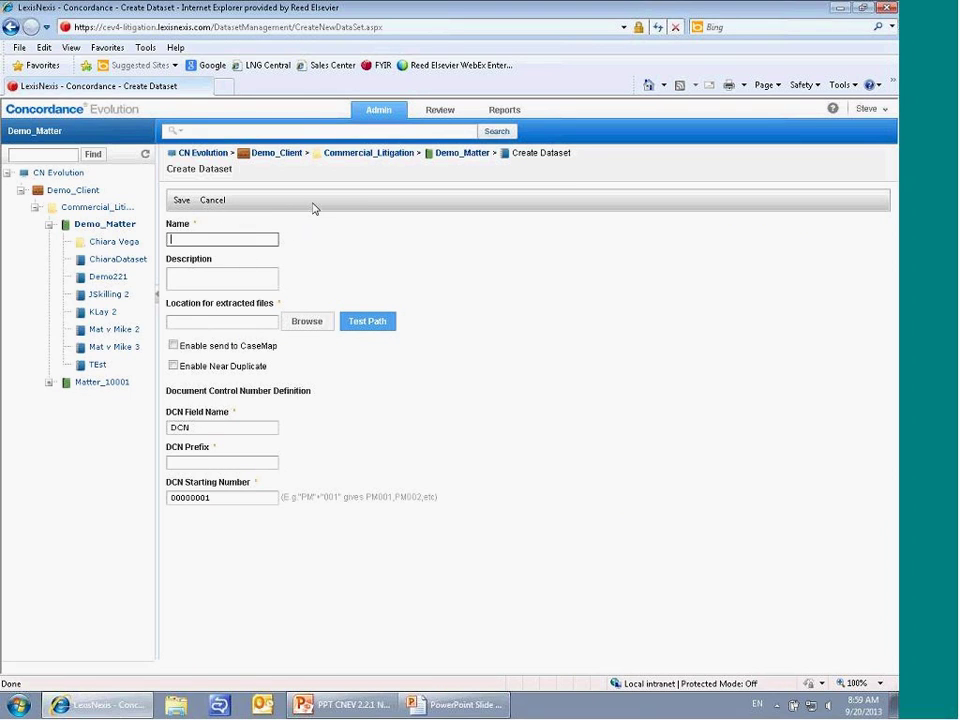
- Name the dataset Review221 and set its extraction location to the server's ExtractedFiles folder
text(Revi)
text(ew22)
text(1)
click(307, 322)
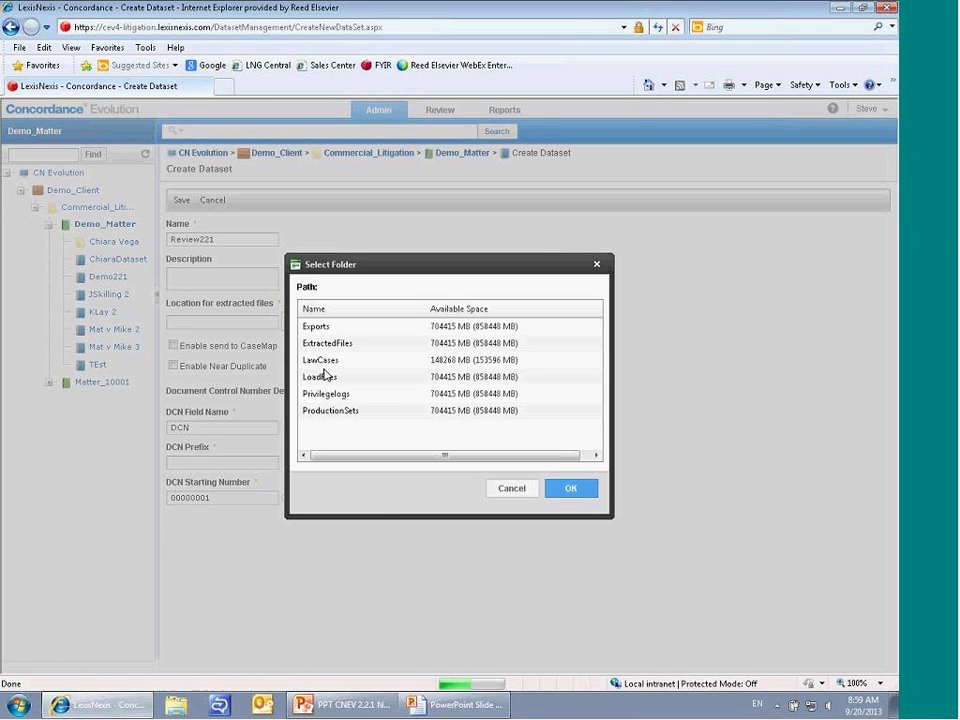
click(327, 343)
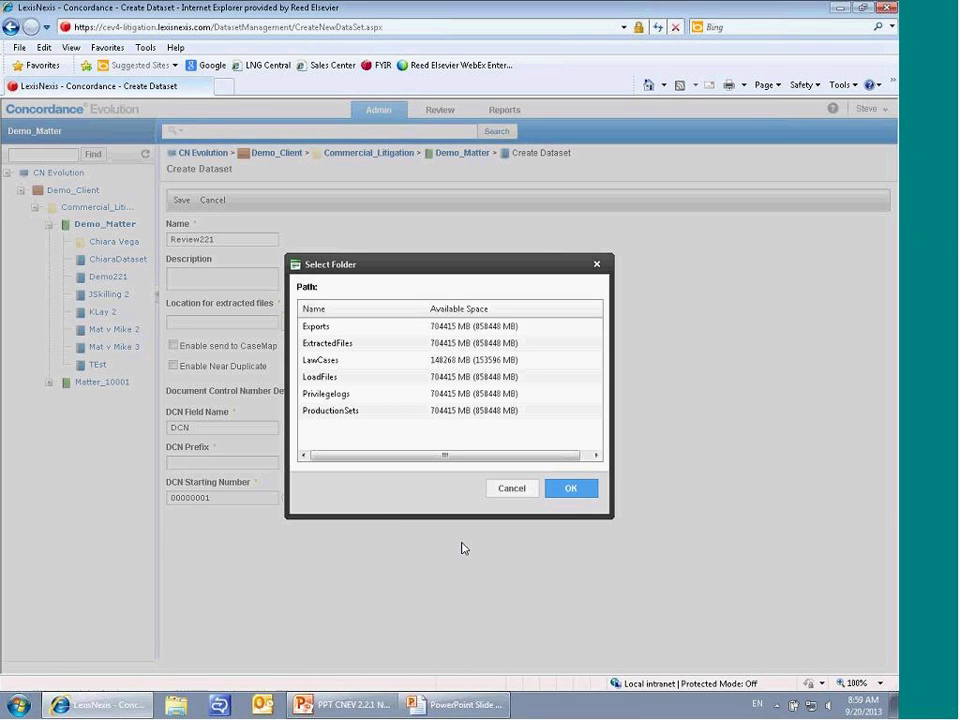
click(569, 488)
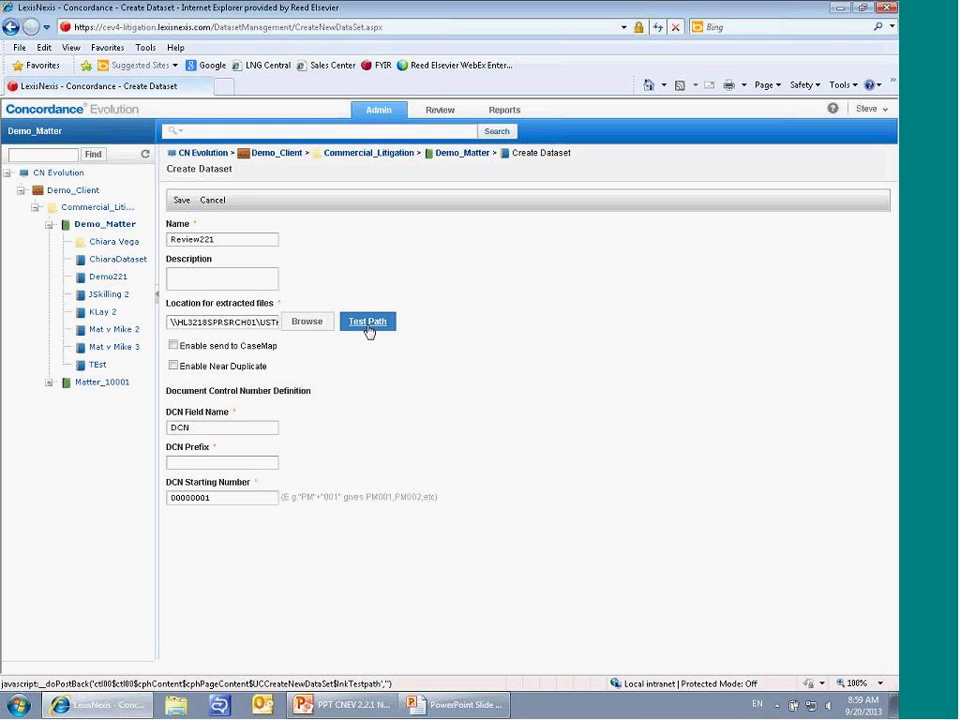
- Verify the server path, then enable CaseMap sending and near-duplicate detection
click(368, 323)
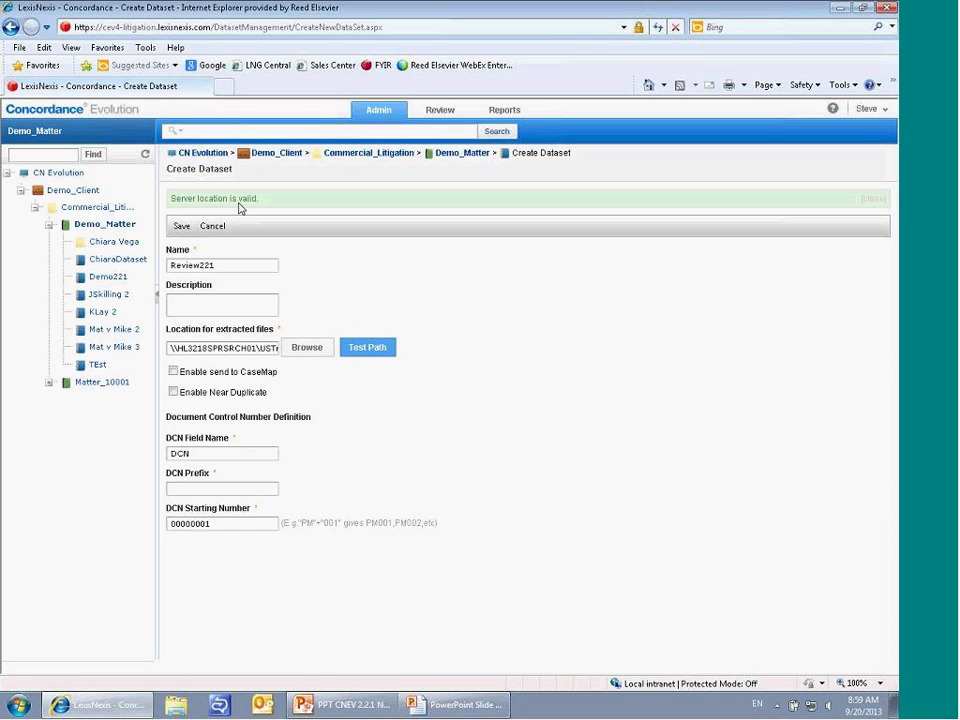
click(173, 371)
click(173, 391)
- Set the dataset's DCN prefix to DCN
click(212, 454)
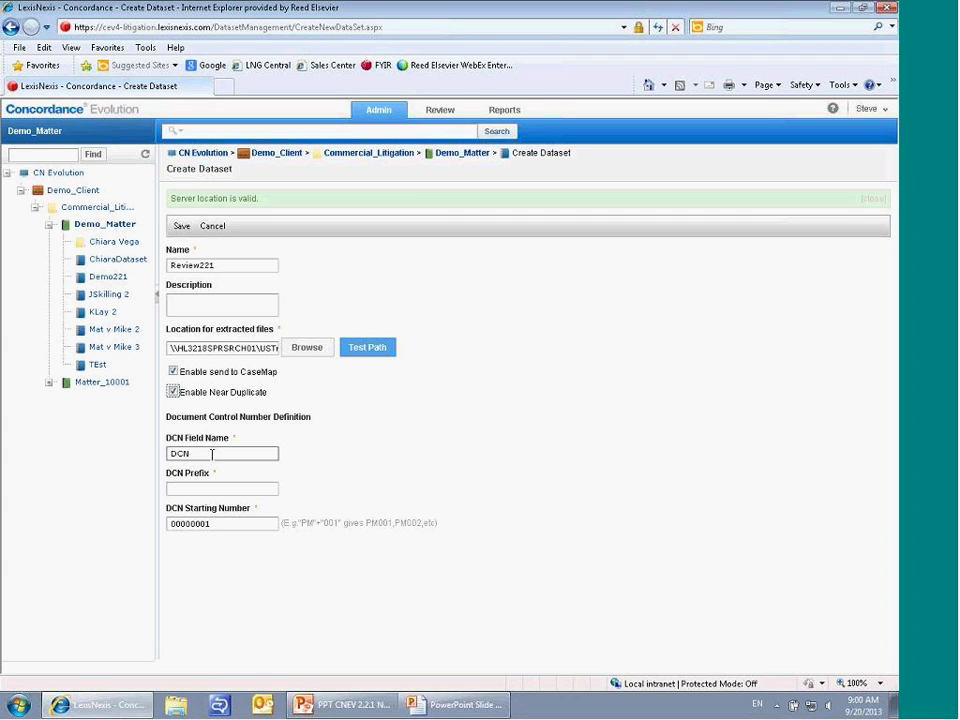
click(206, 490)
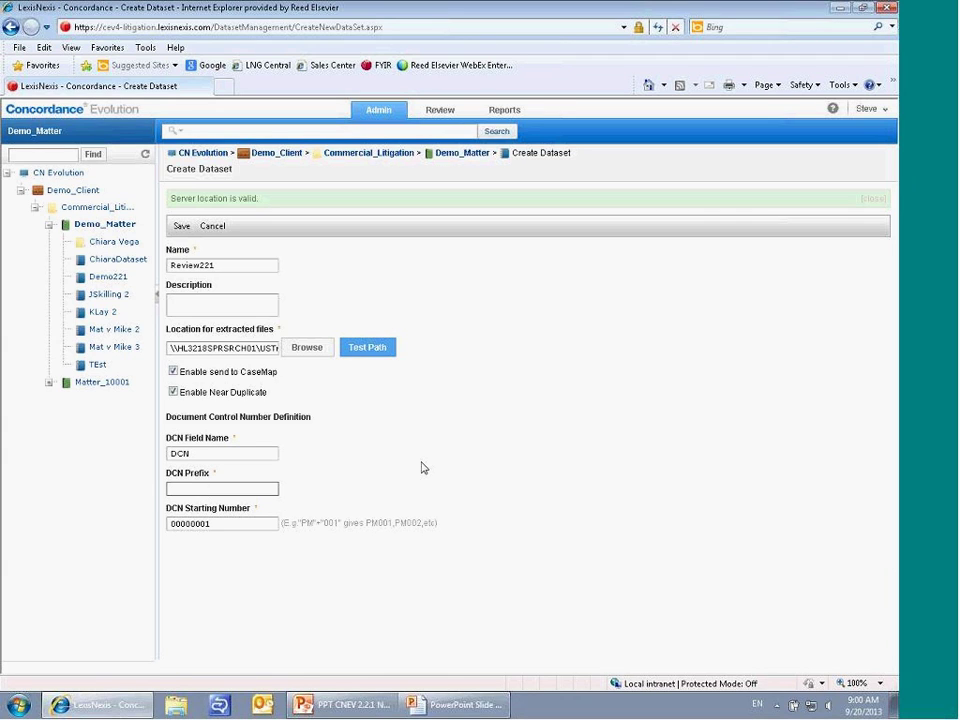
text(DCN)
click(179, 228)
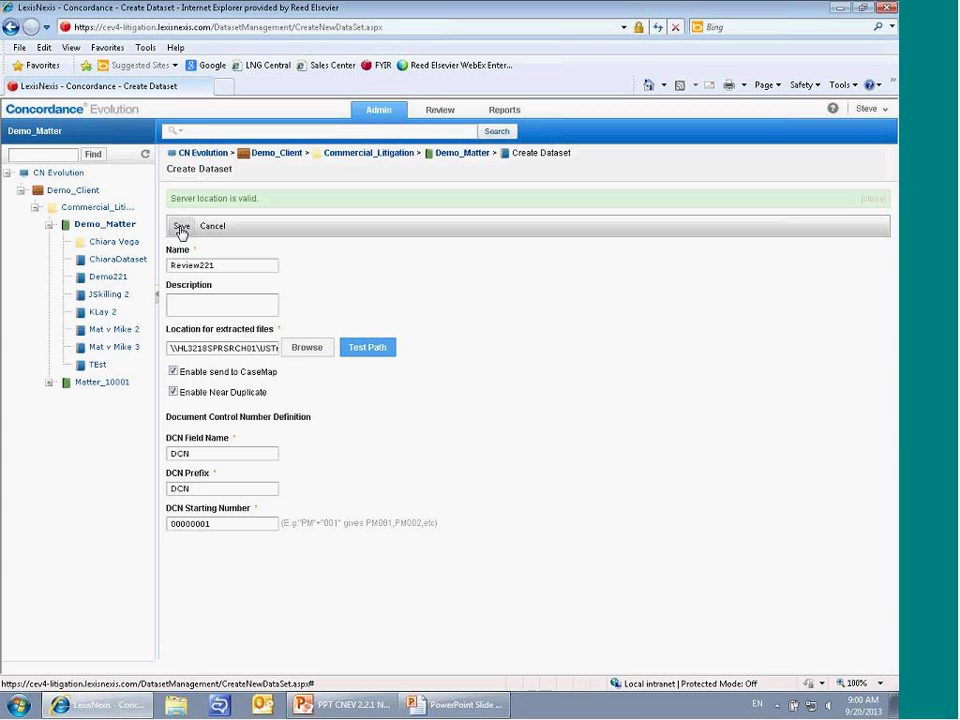
- Save the Review221 dataset and go to its Document Management Imports list
click(181, 228)
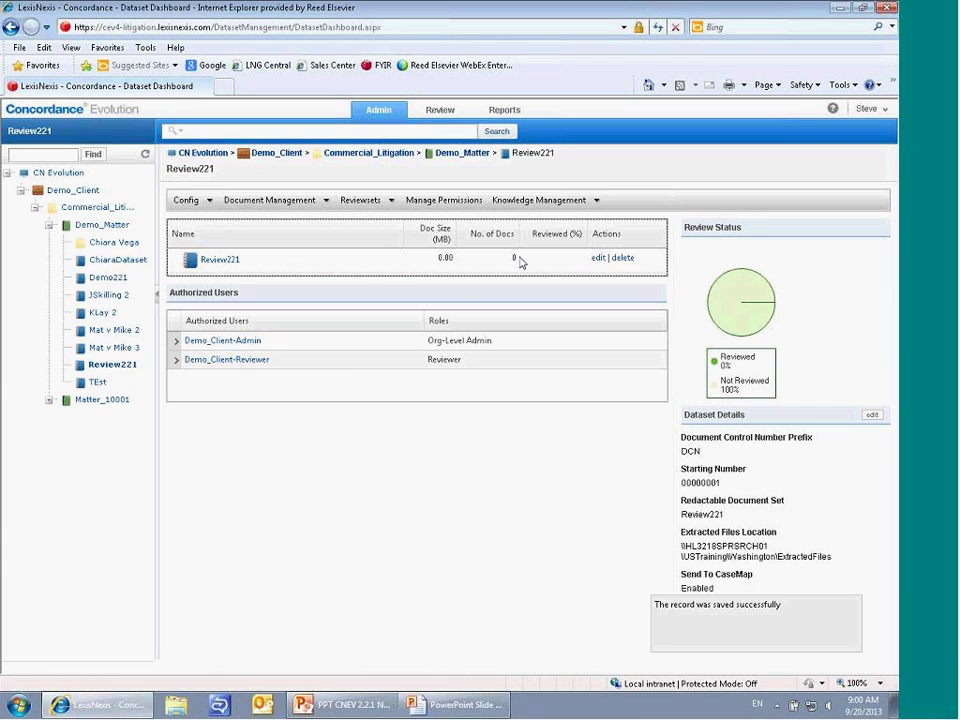
click(326, 201)
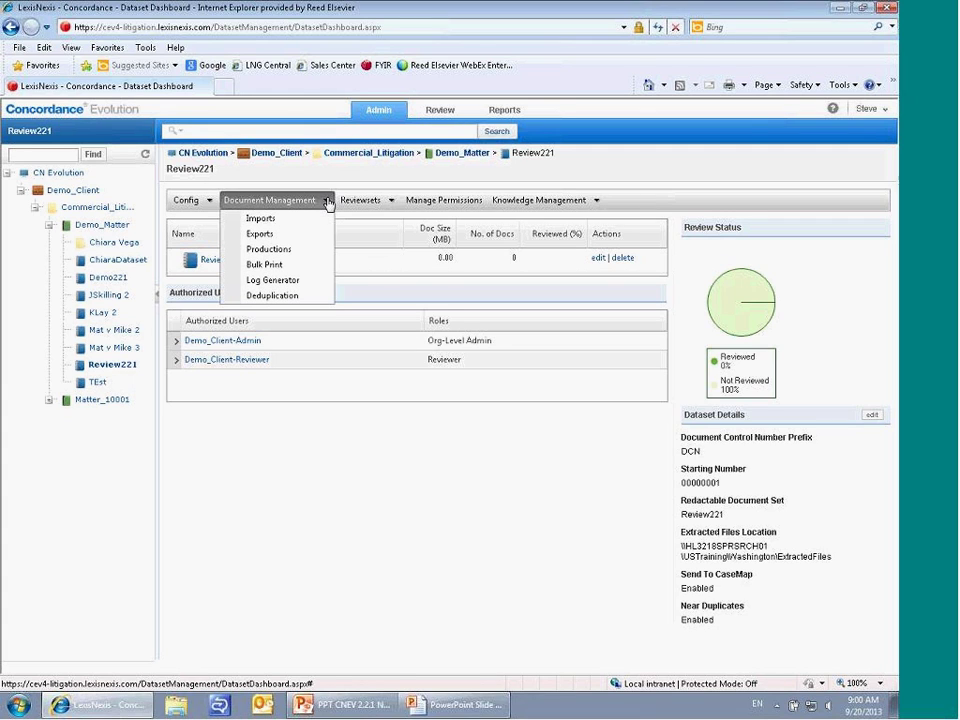
click(265, 220)
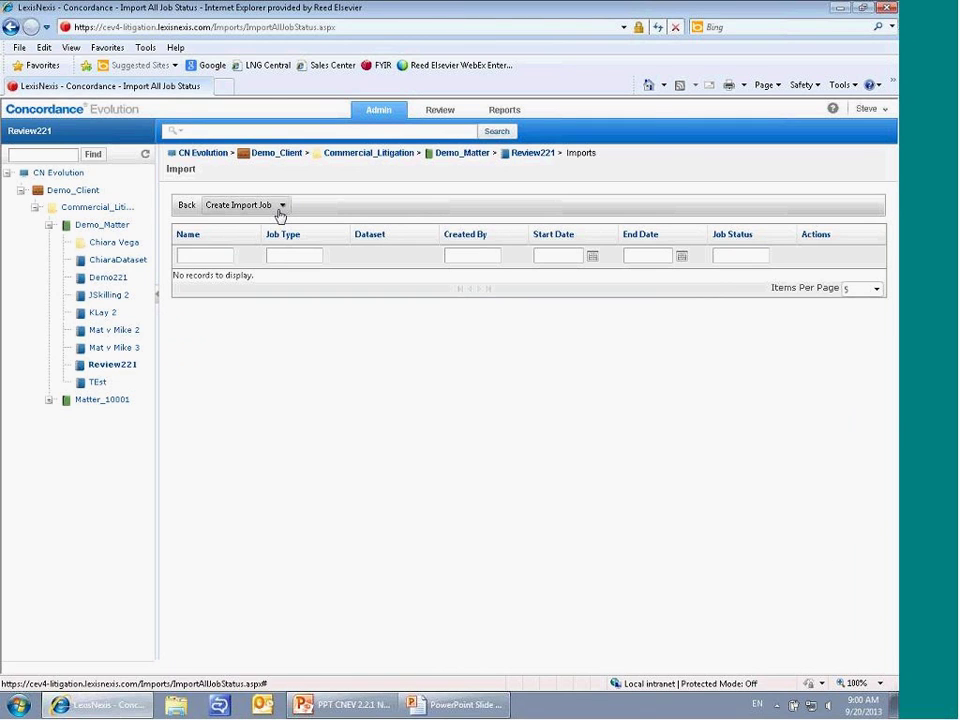
- Create a LAW PreDiscovery import job with the job name Review221
click(281, 205)
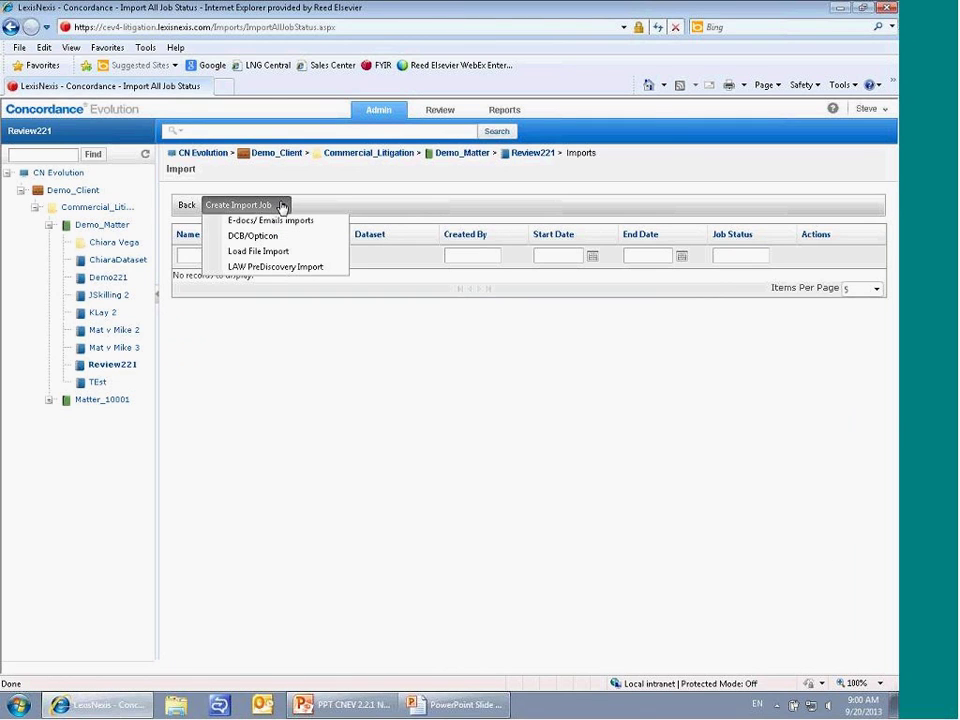
click(279, 270)
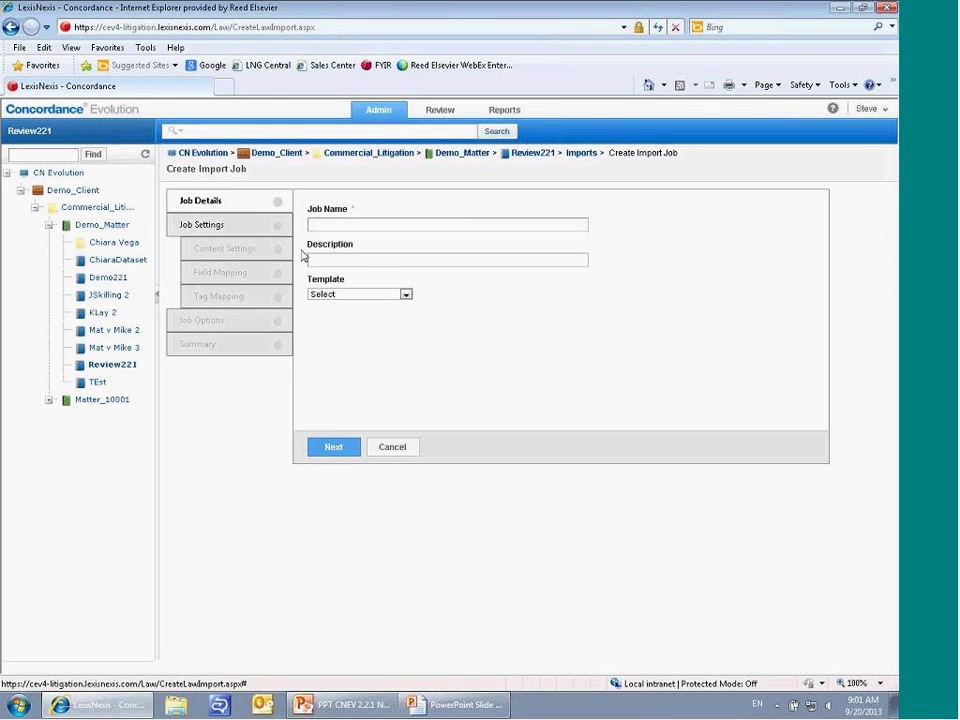
click(318, 225)
text(Re)
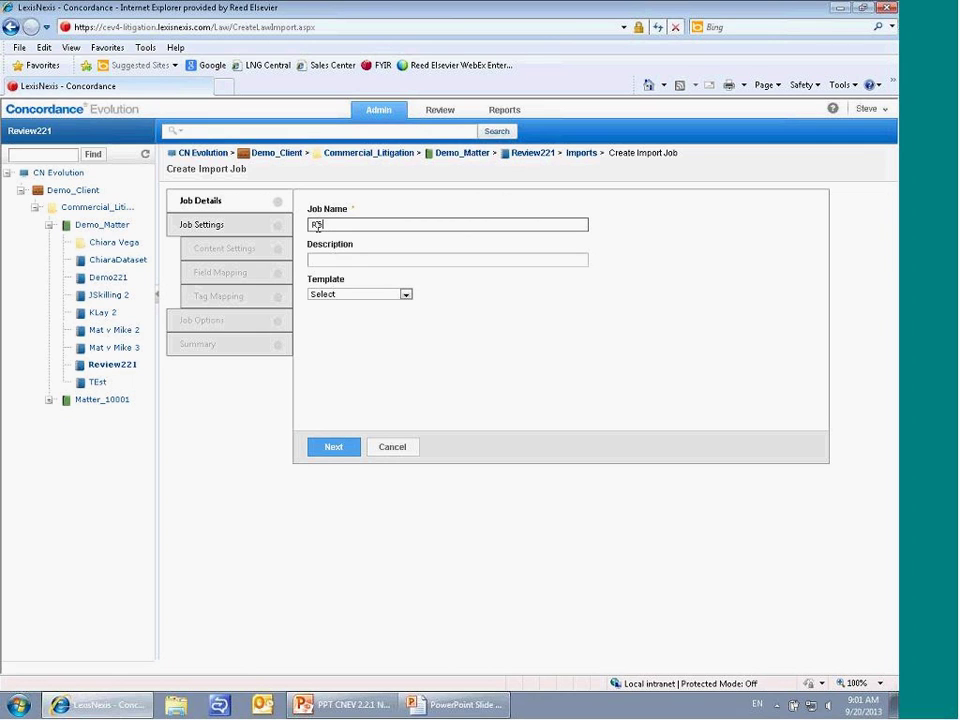
text(view2)
text(2)
text(1)
click(338, 450)
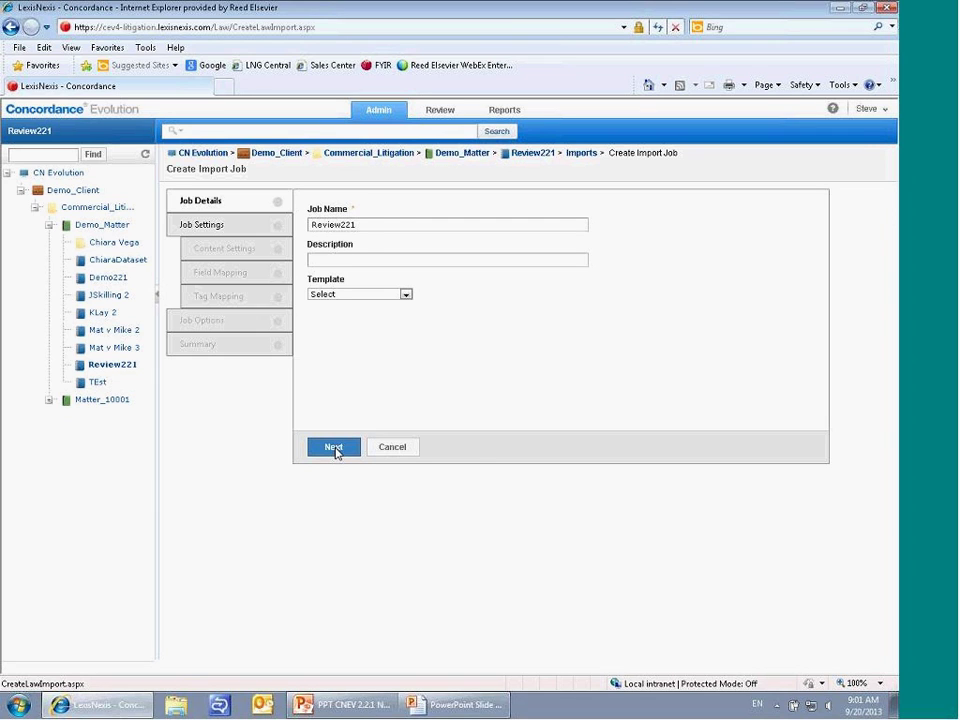
- Import from the Mat v Mike case, limited to documents with the Powerpoint tag
click(337, 450)
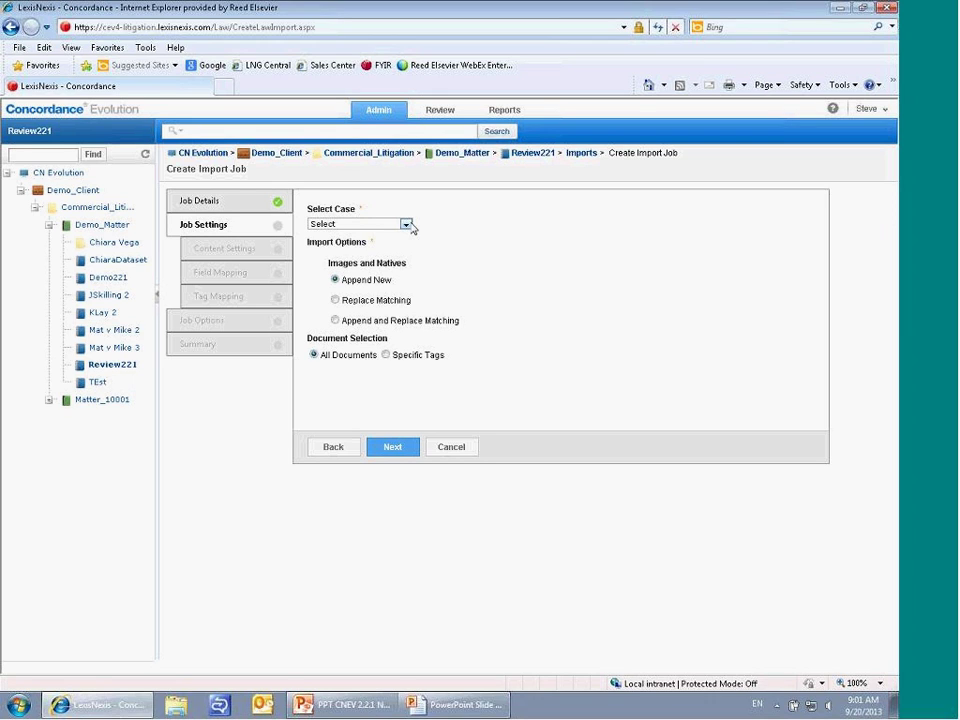
click(406, 224)
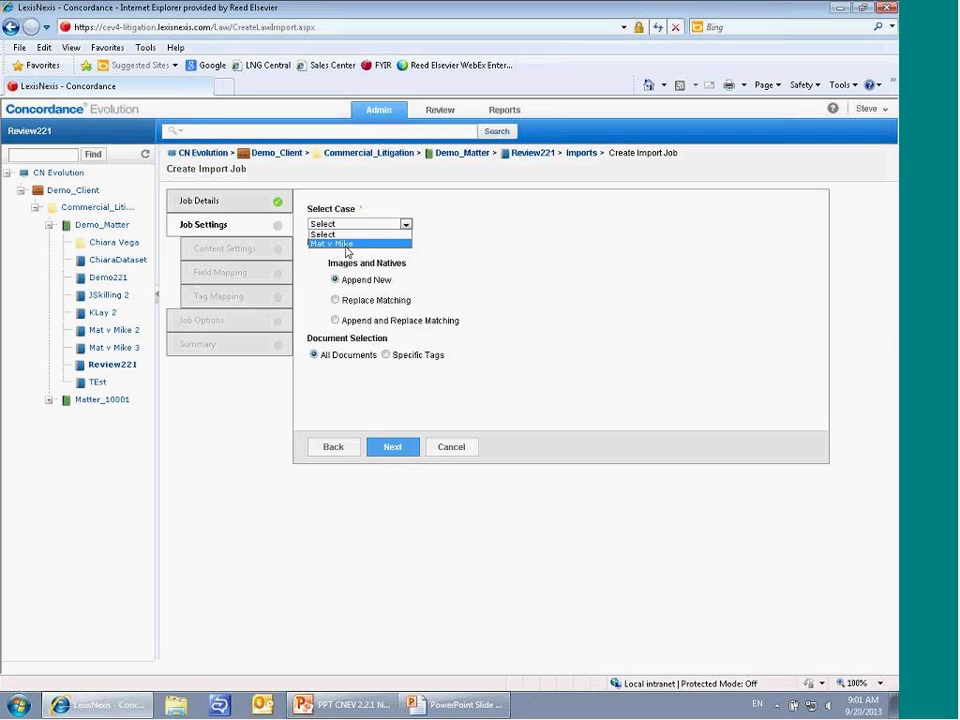
click(347, 243)
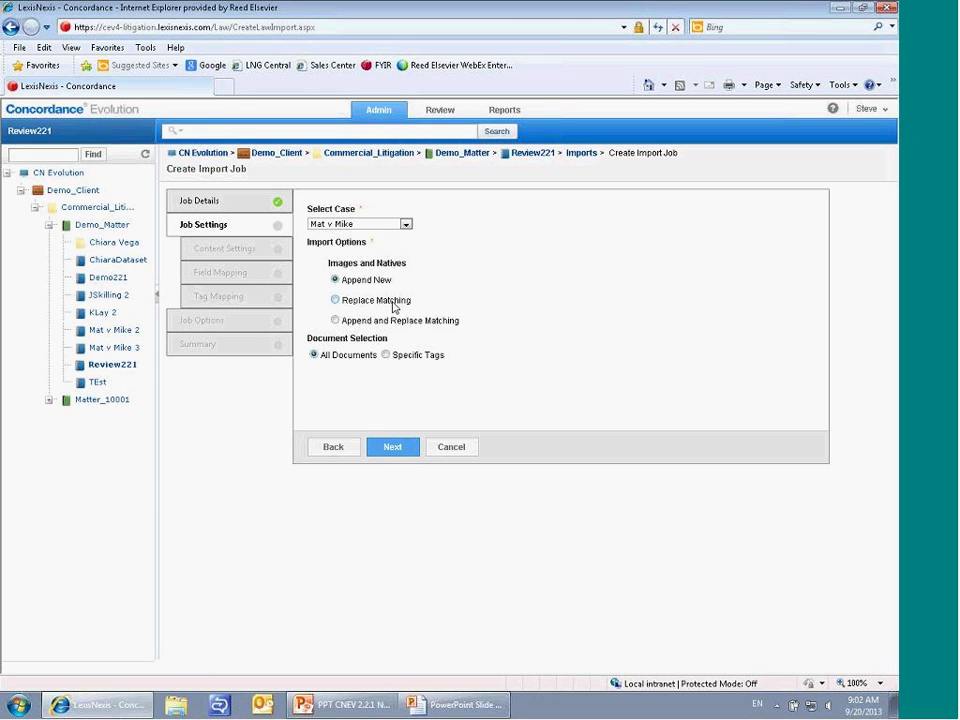
click(388, 355)
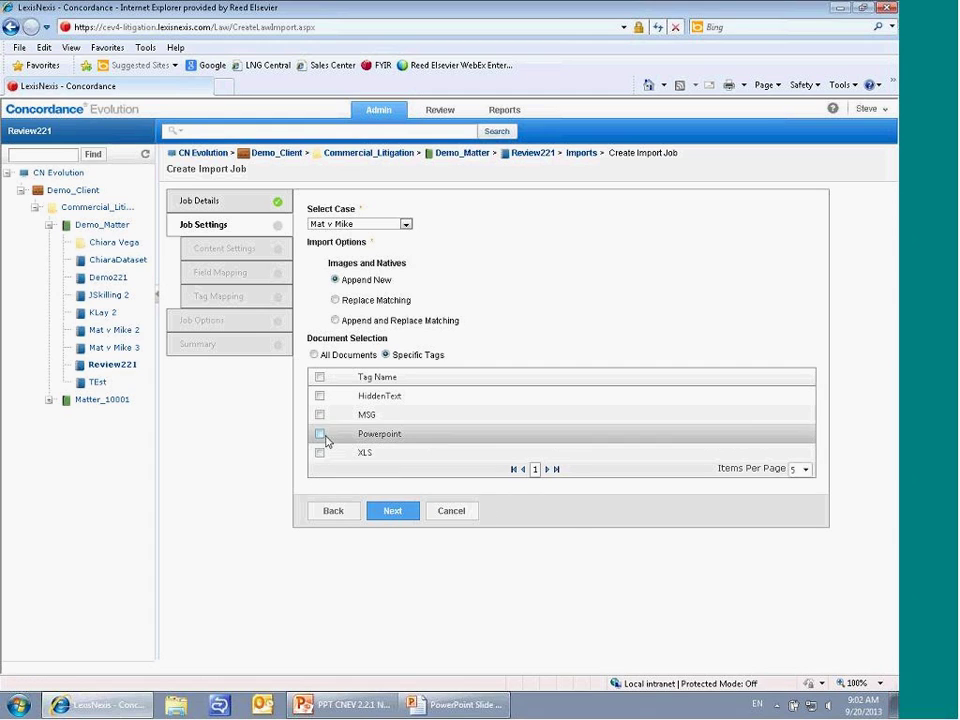
click(320, 434)
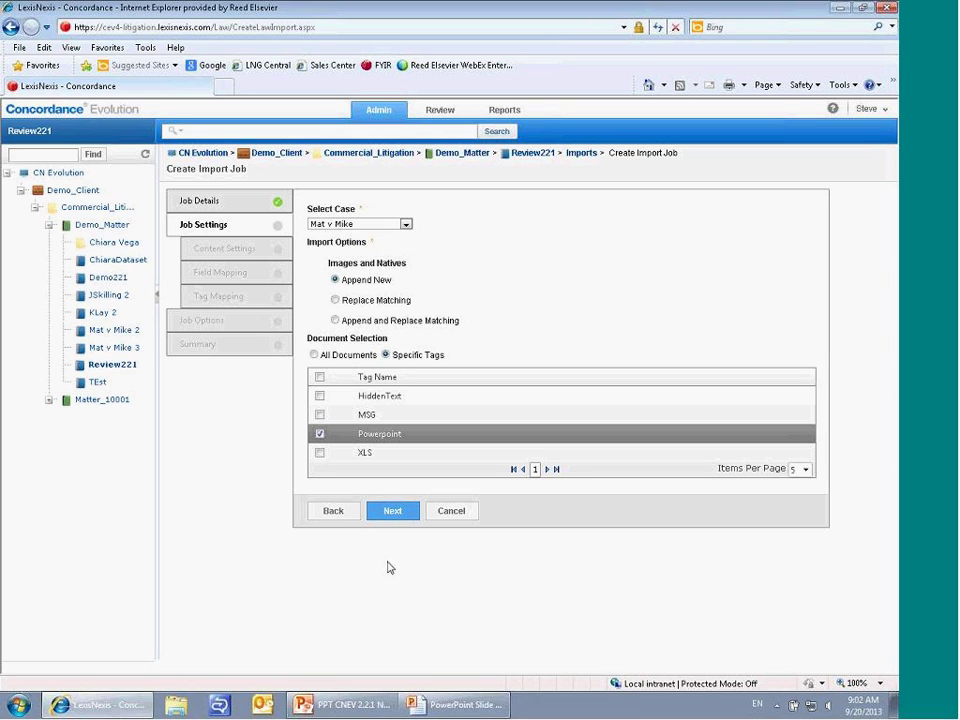
- Import images into a new imageset named TIFF, plus text with OCR Text prioritized over printed
click(393, 512)
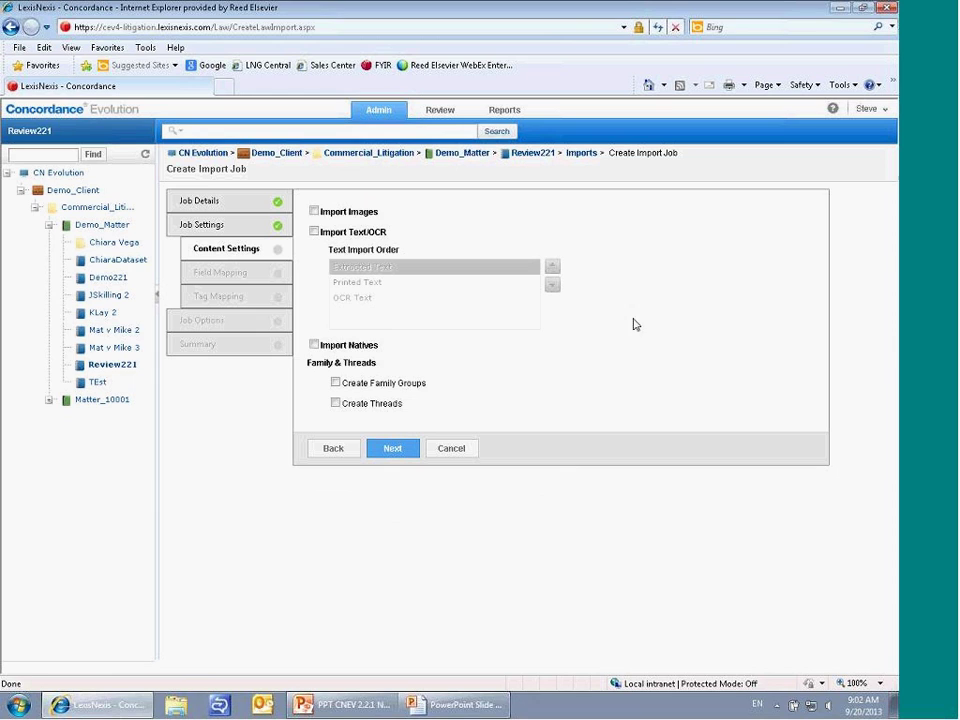
click(314, 212)
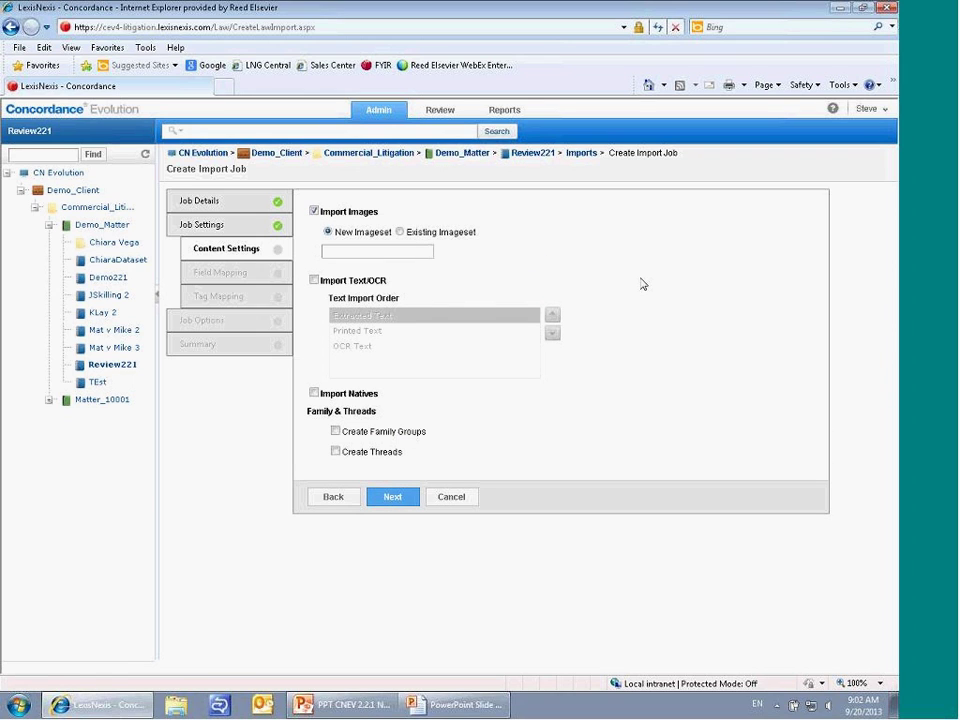
click(376, 251)
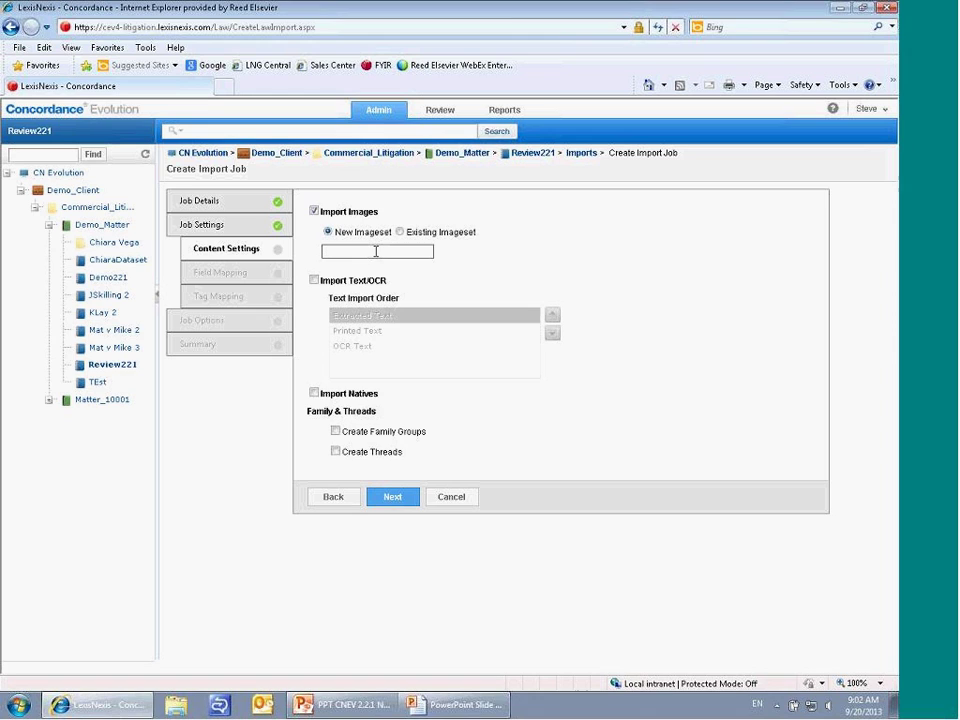
text(TIFF)
click(315, 282)
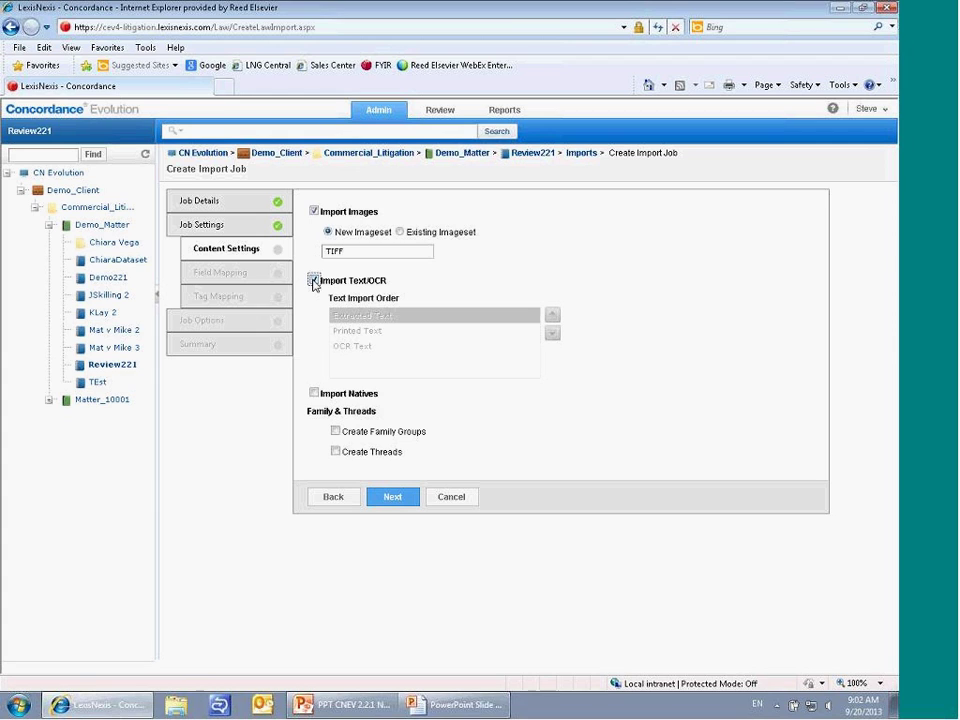
click(385, 350)
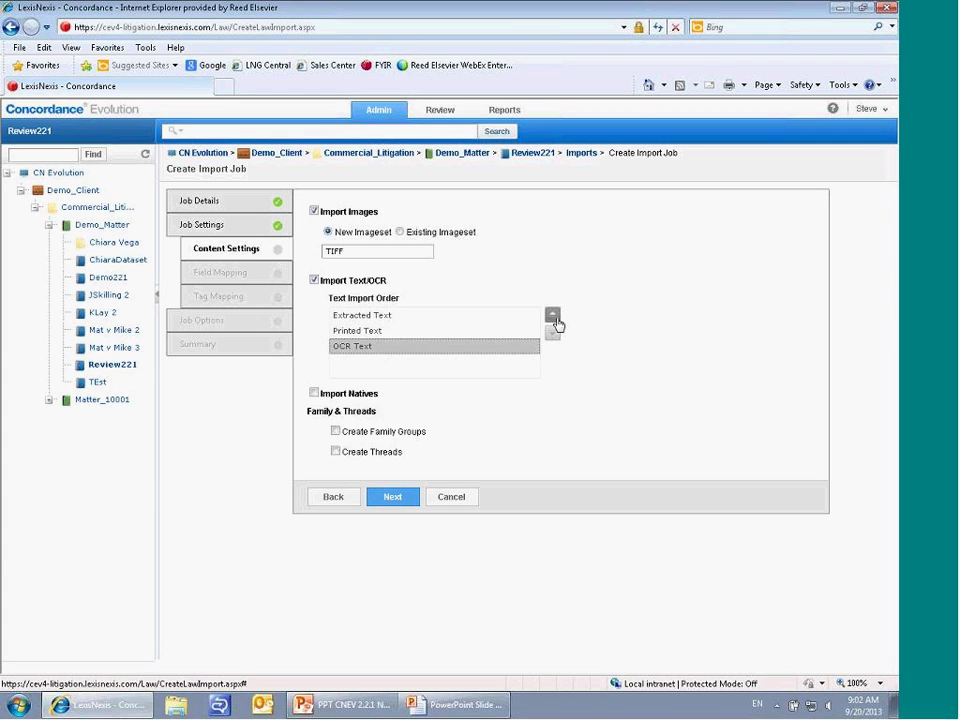
click(552, 314)
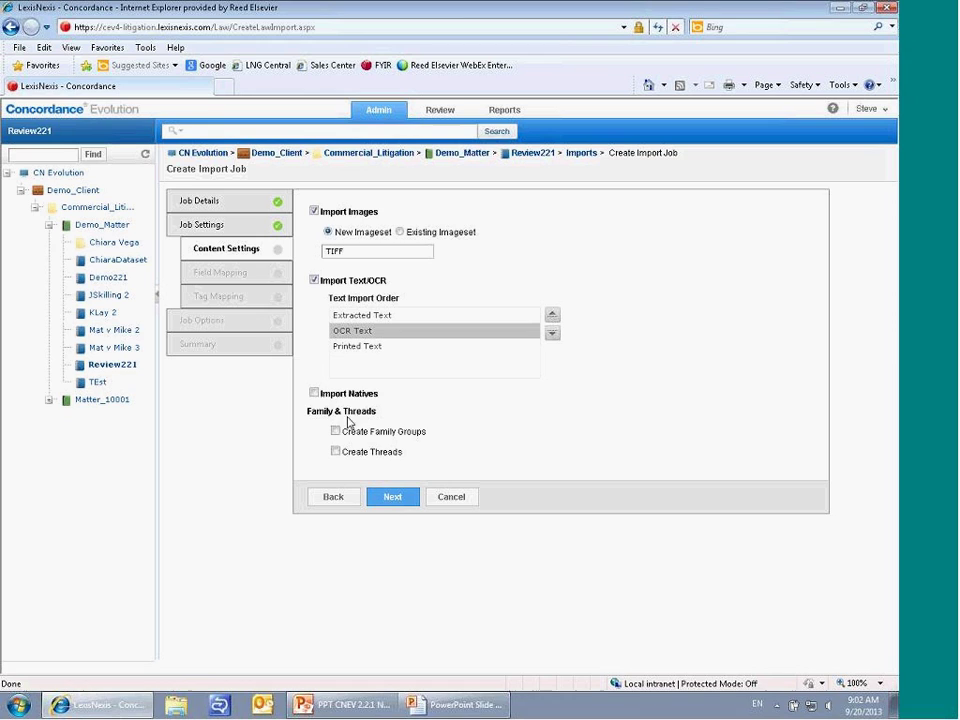
- Also import native files and create family groups and email threads
click(314, 394)
click(336, 431)
click(336, 452)
click(393, 499)
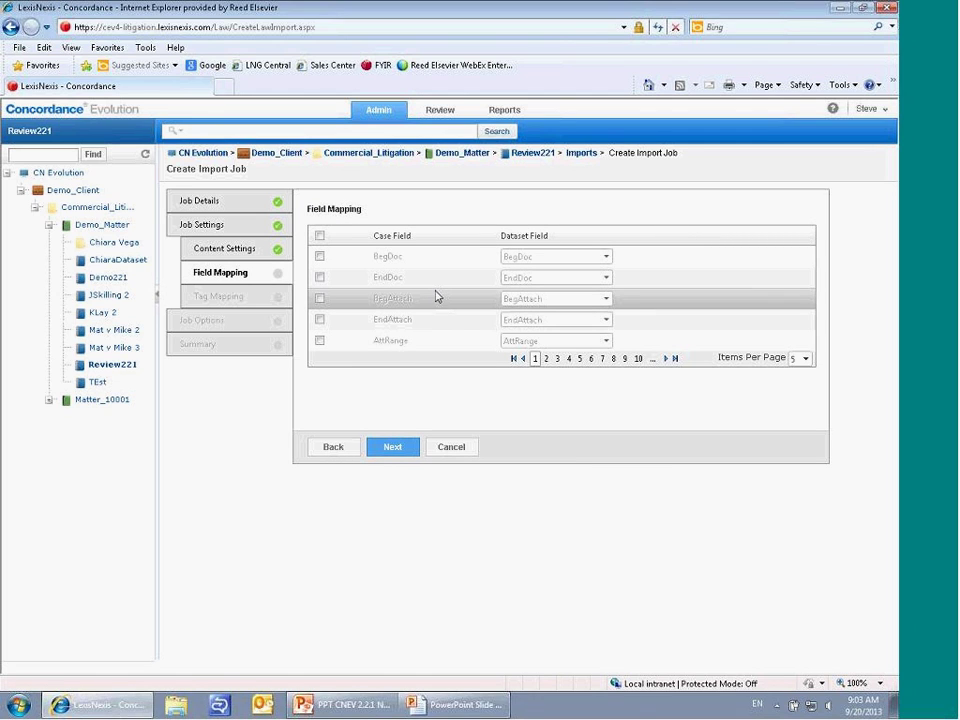
- Show 30 field mappings per page and include every case field on page 1
click(808, 362)
click(806, 443)
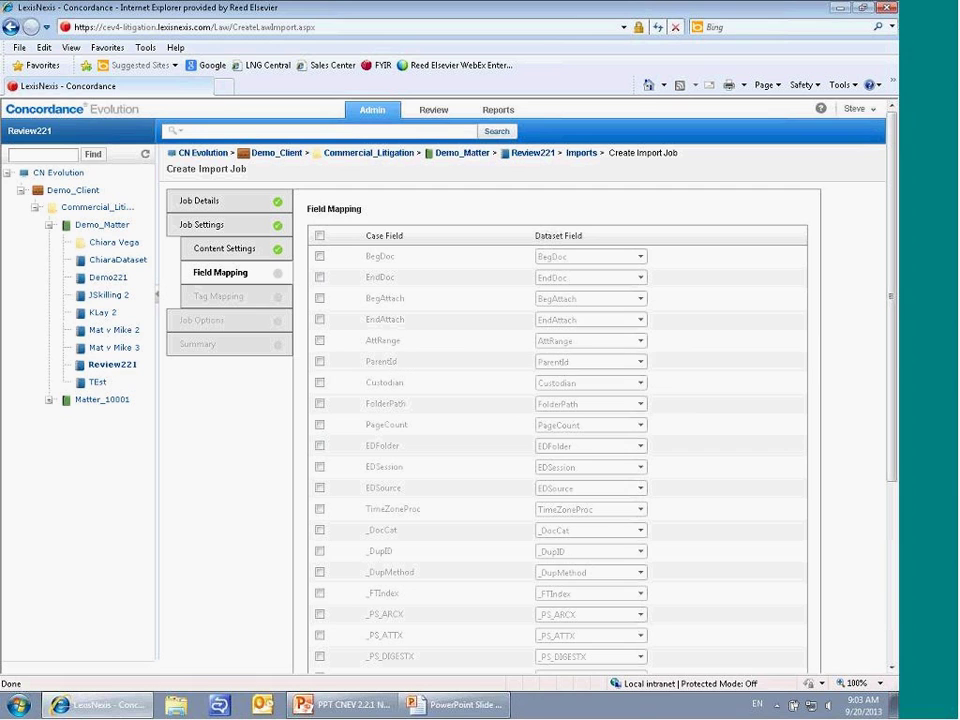
drag(893, 300, 893, 400)
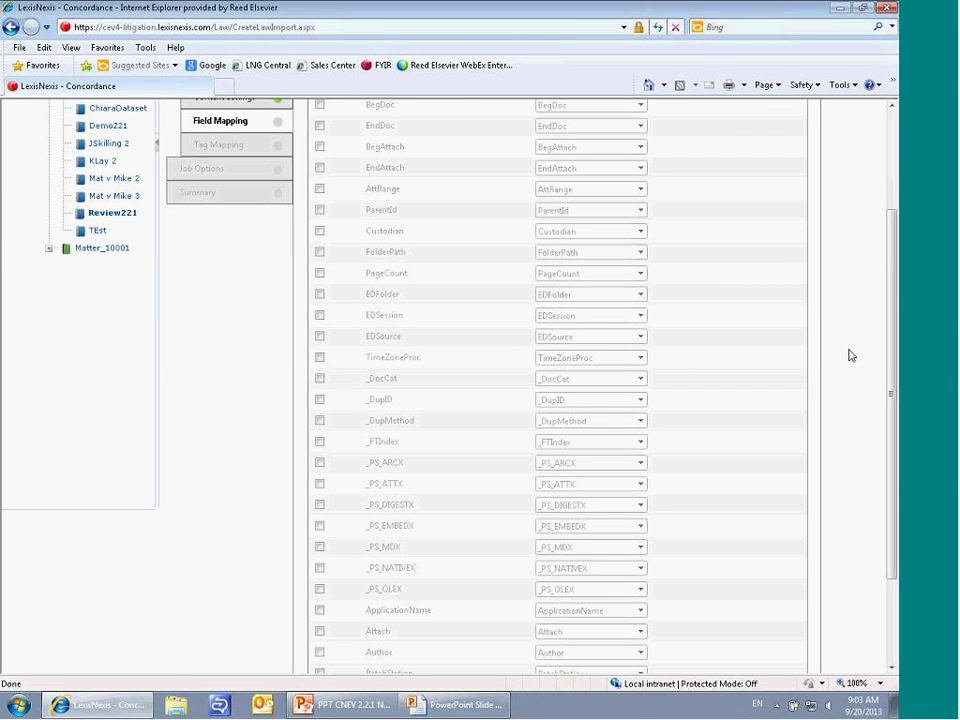
scroll(891, 372, up, 2)
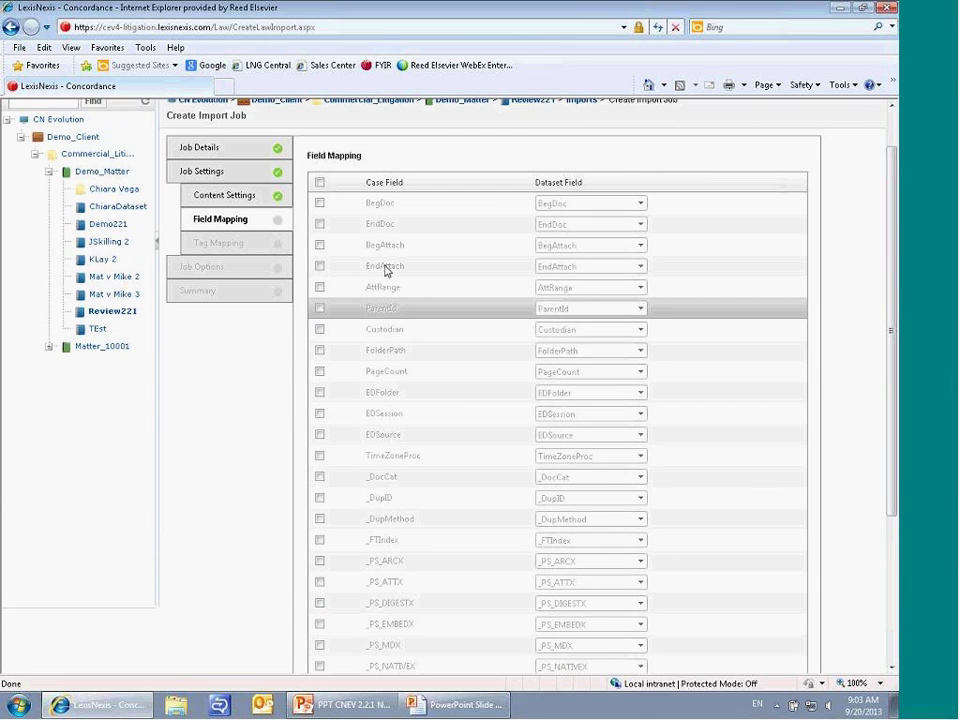
click(319, 183)
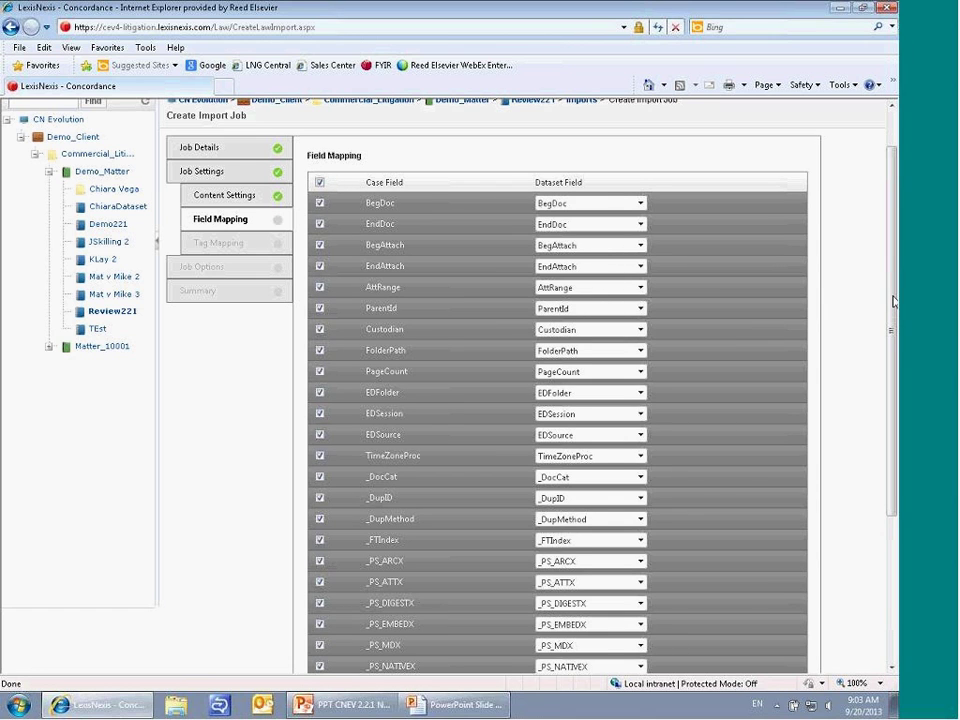
scroll(509, 627, down, 3)
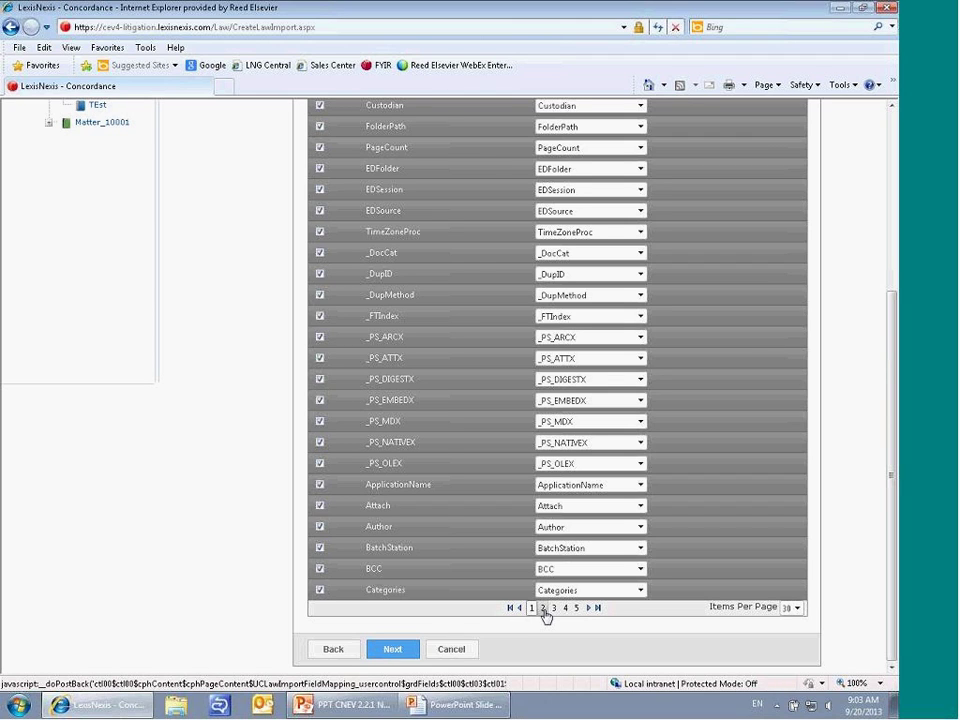
- Include every case field on the second mapping page, then bring up page 3
click(543, 609)
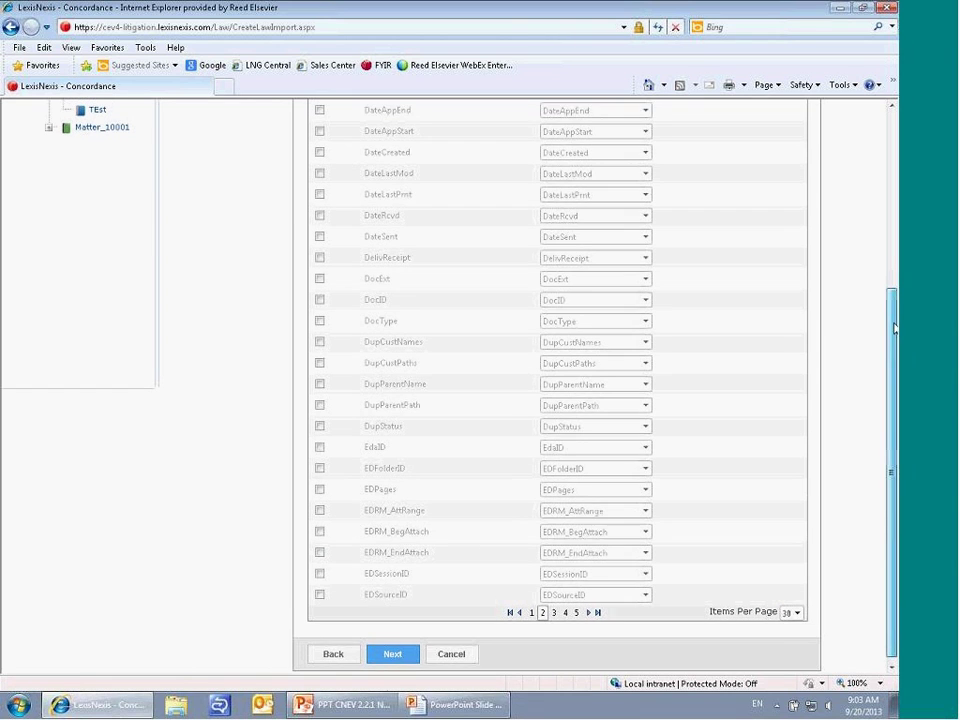
drag(894, 328, 894, 168)
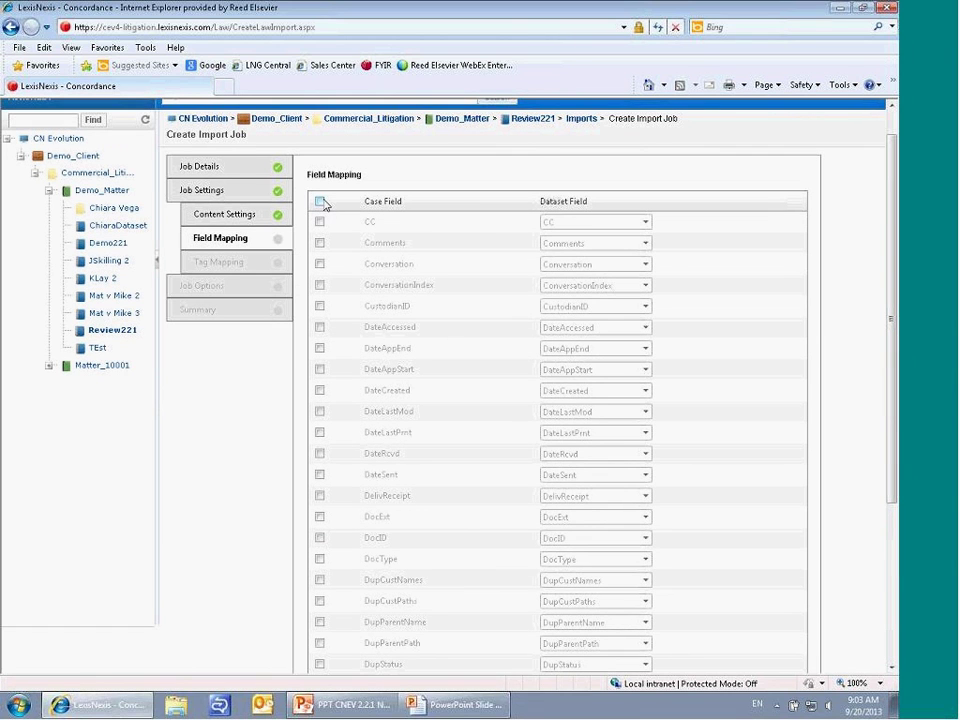
click(320, 202)
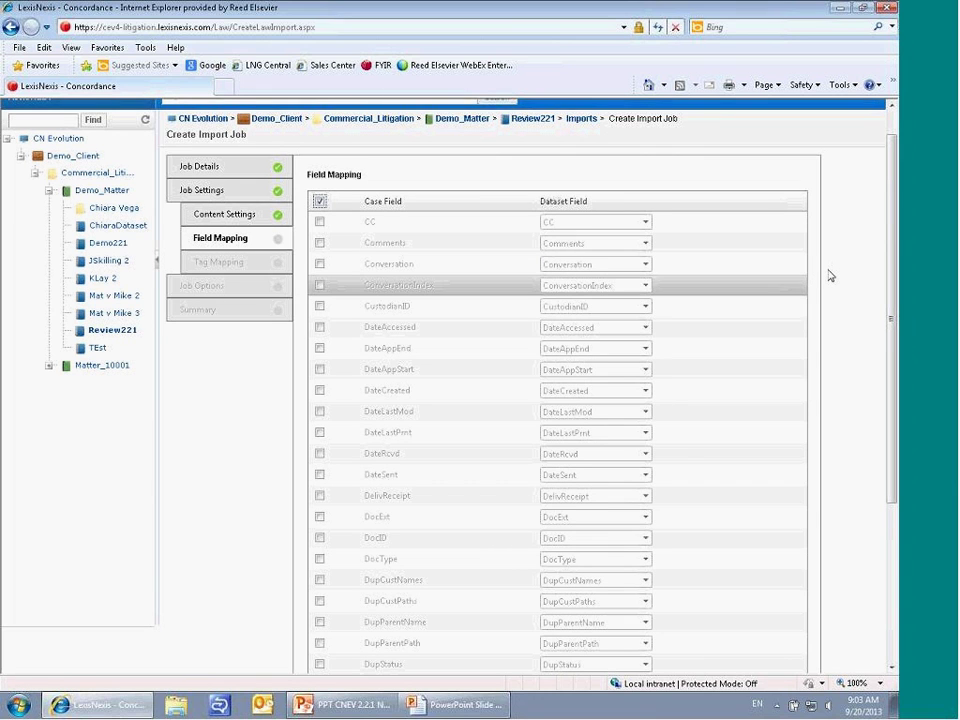
scroll(861, 281, down, 5)
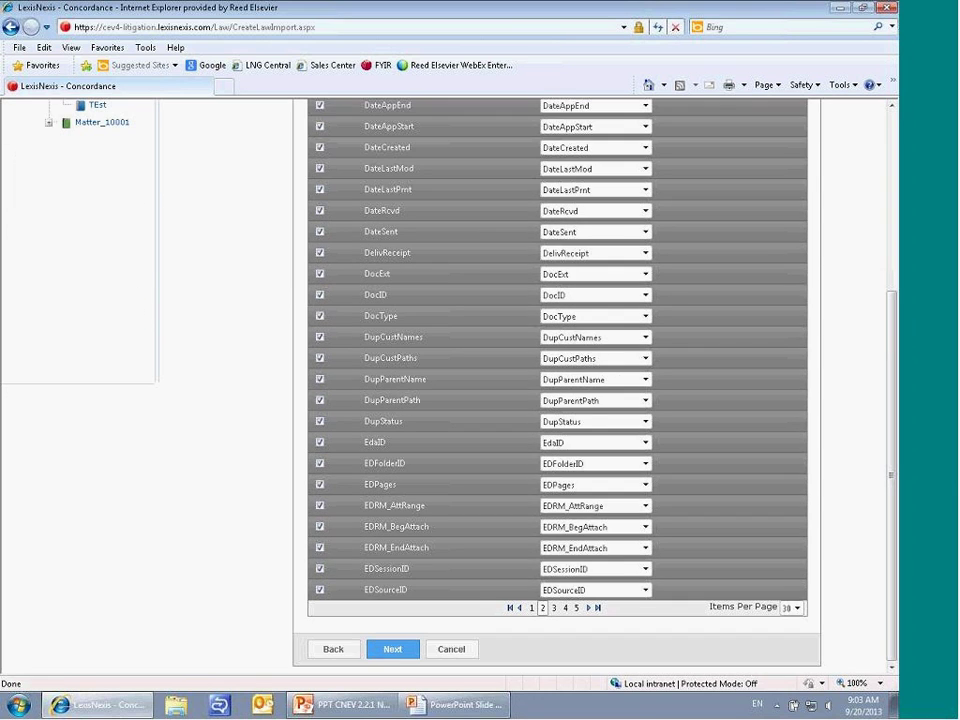
click(554, 608)
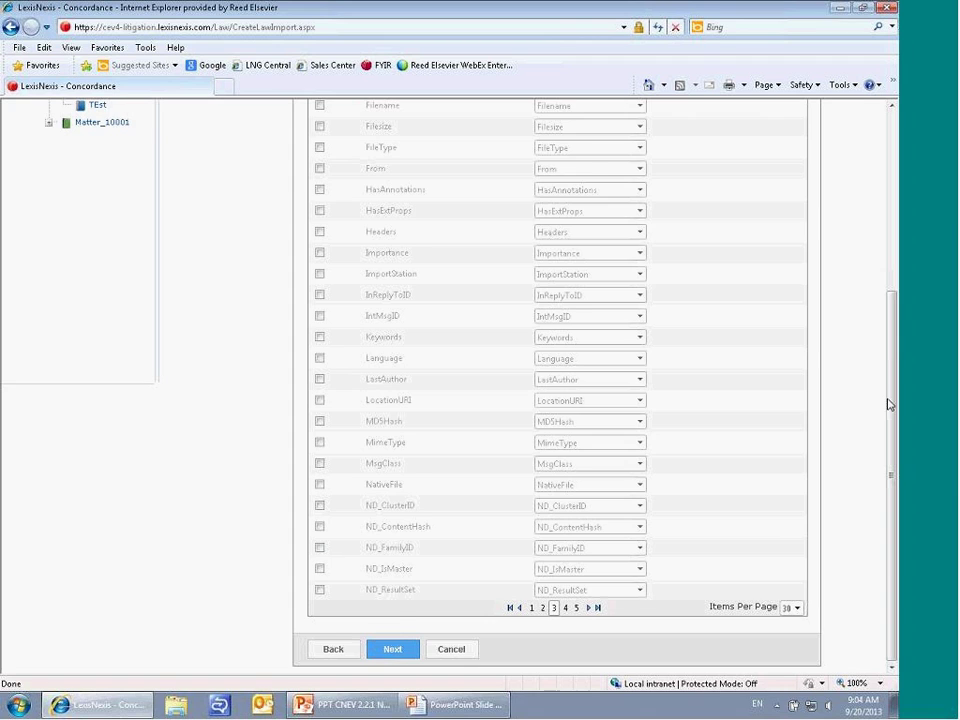
- On page 3, include the Filename case field and map it to _EVTitle
scroll(889, 404, up, 3)
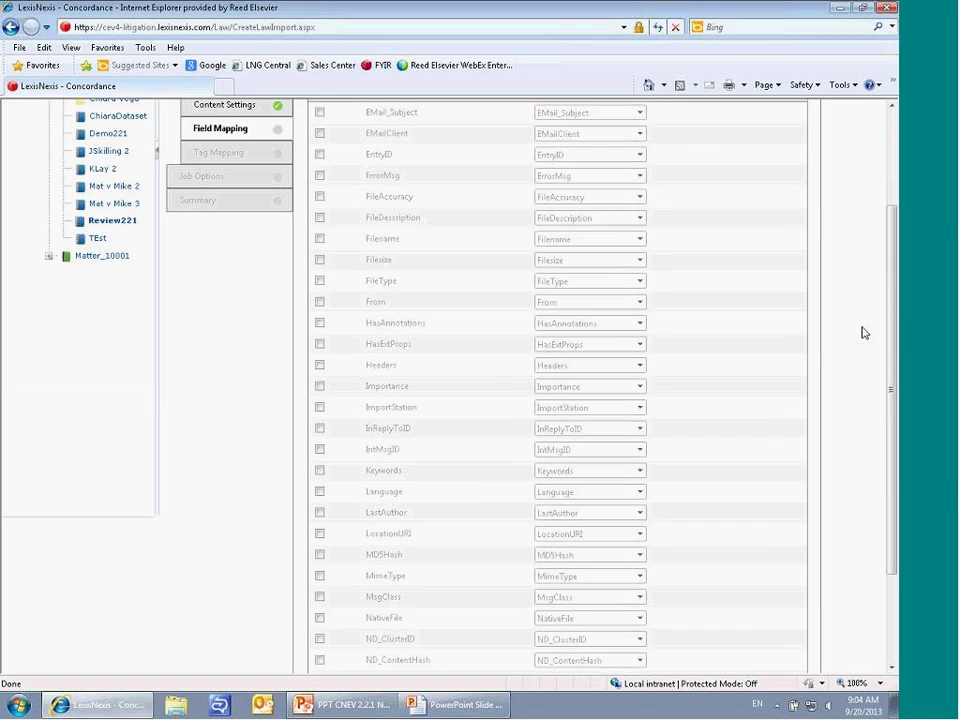
click(319, 239)
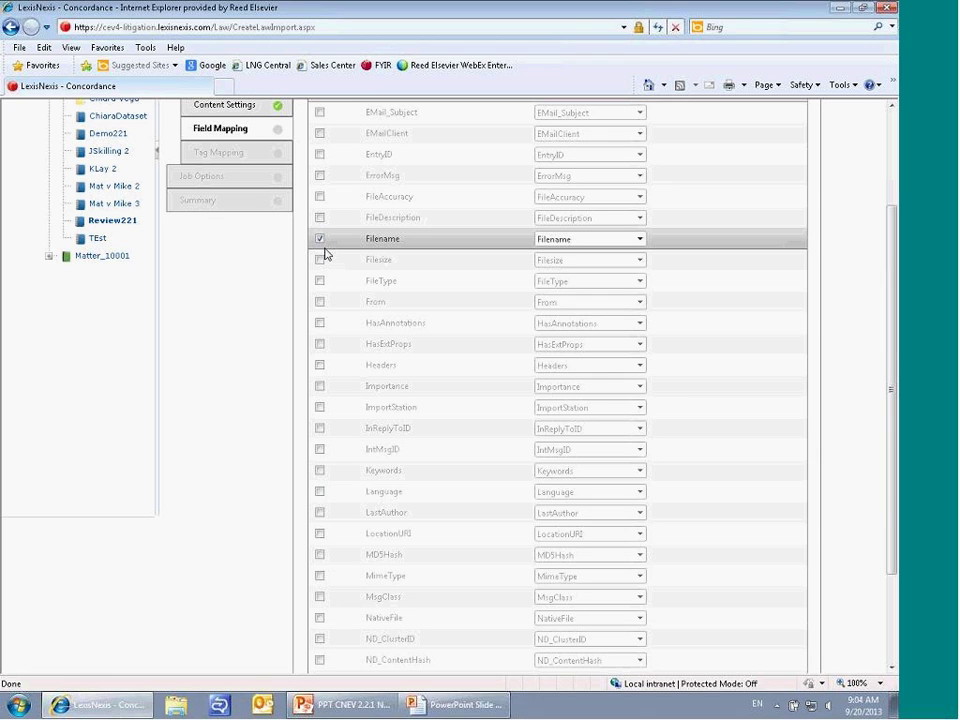
click(641, 240)
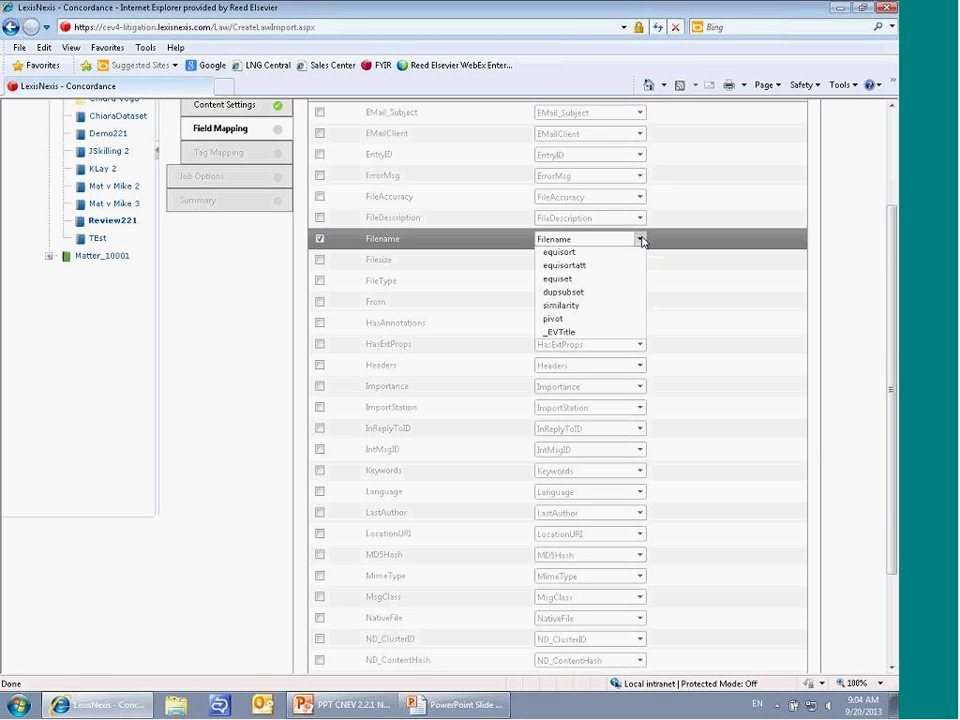
click(587, 340)
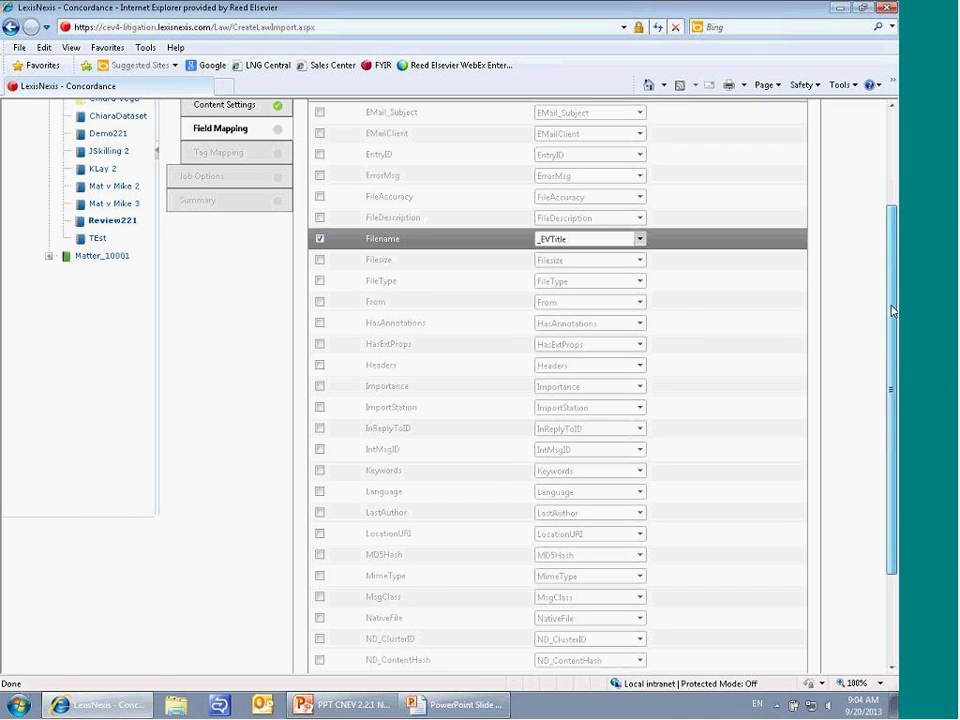
drag(893, 312, 889, 415)
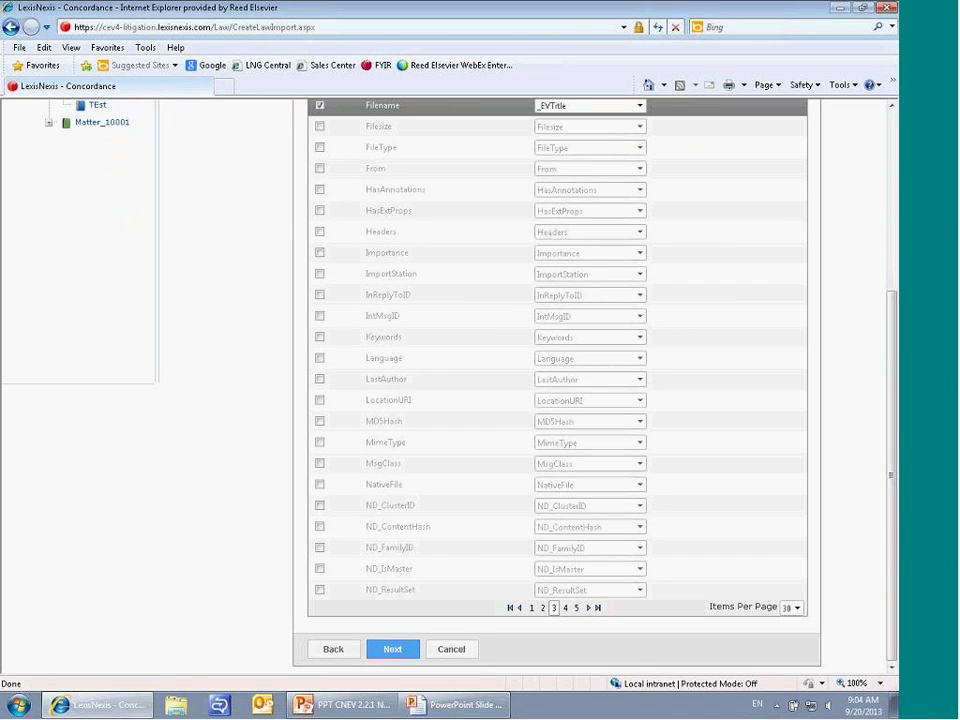
scroll(600, 607, up, 3)
scroll(670, 400, up, 3)
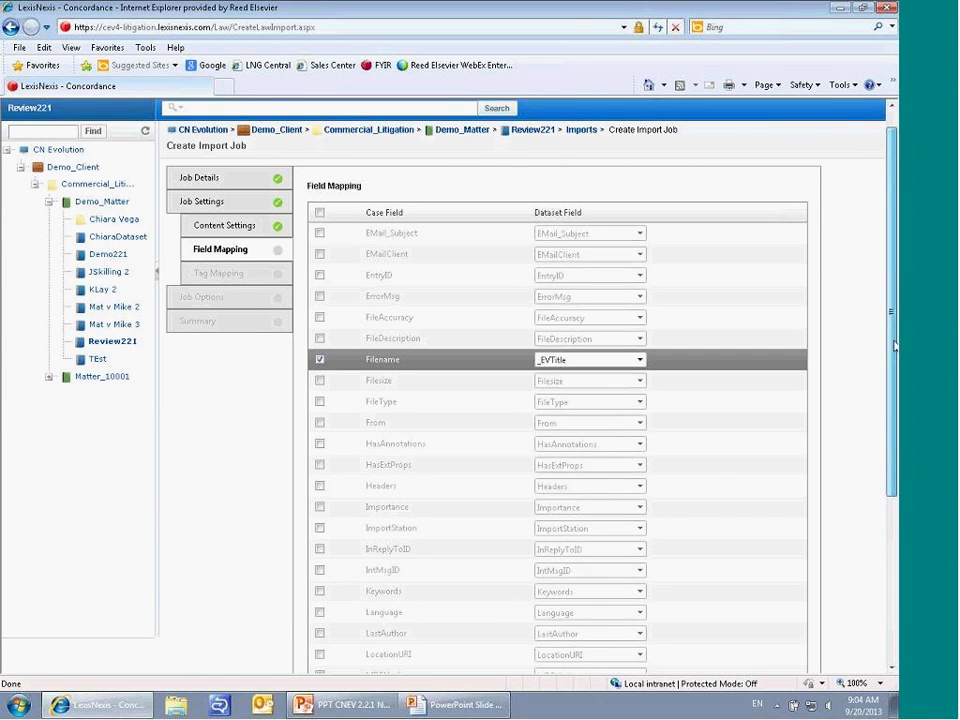
scroll(672, 259, down, 3)
scroll(666, 583, down, 3)
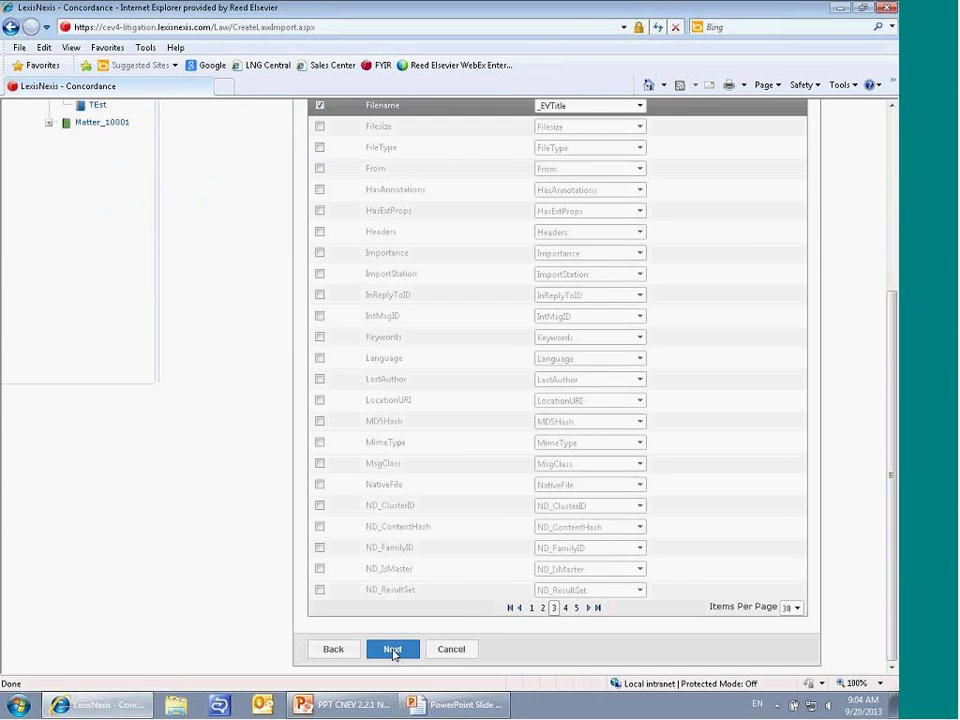
- Include all four LAW tags in the tag mapping, each matched to its same-named tag
click(393, 648)
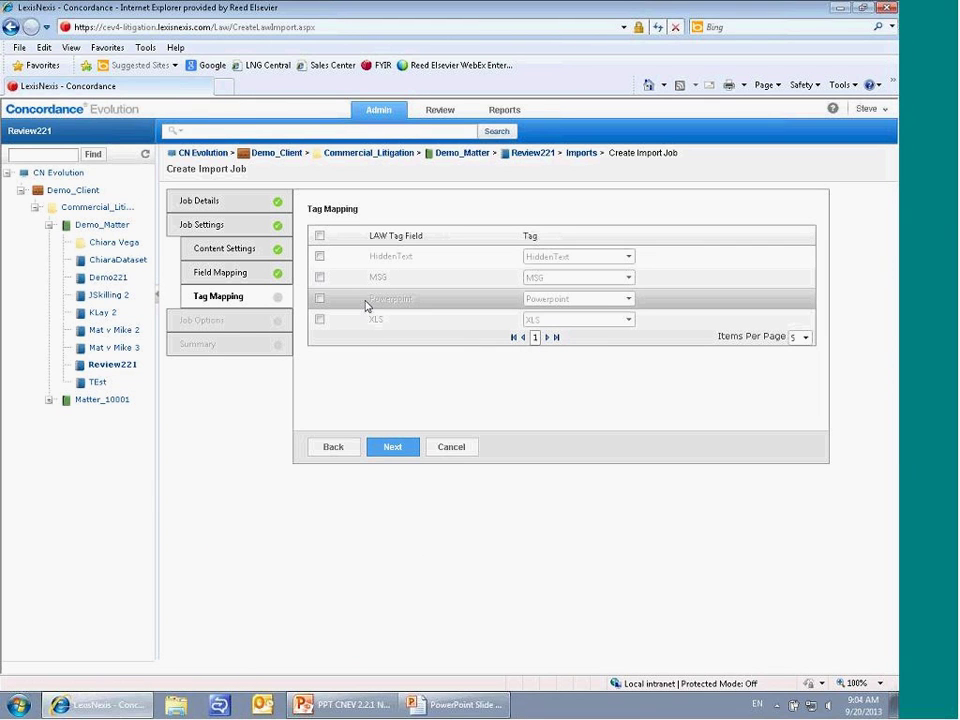
click(320, 236)
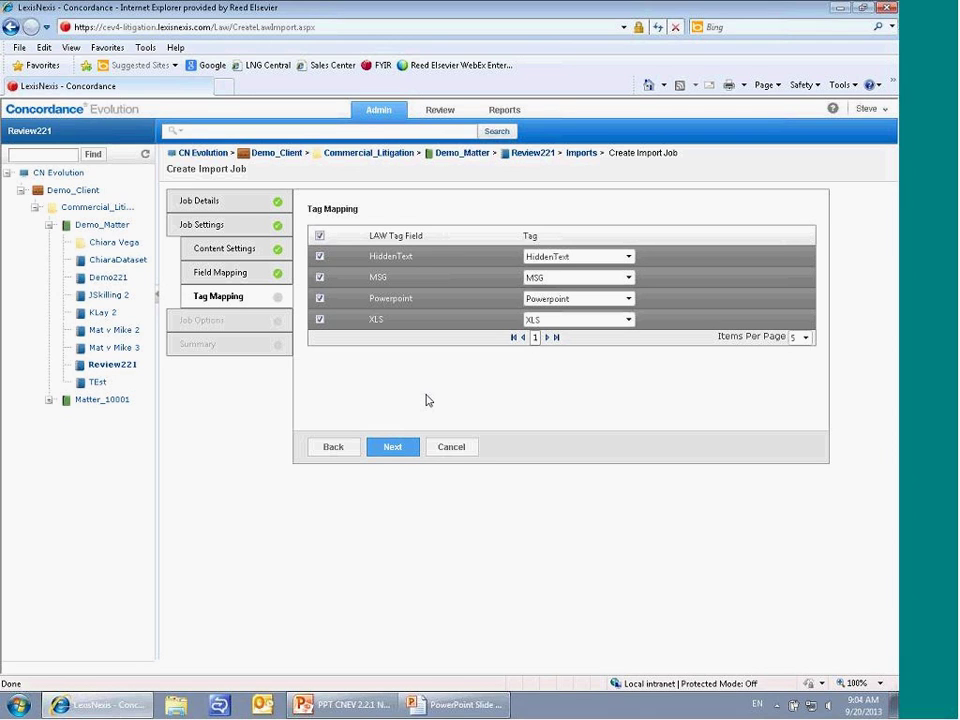
click(394, 446)
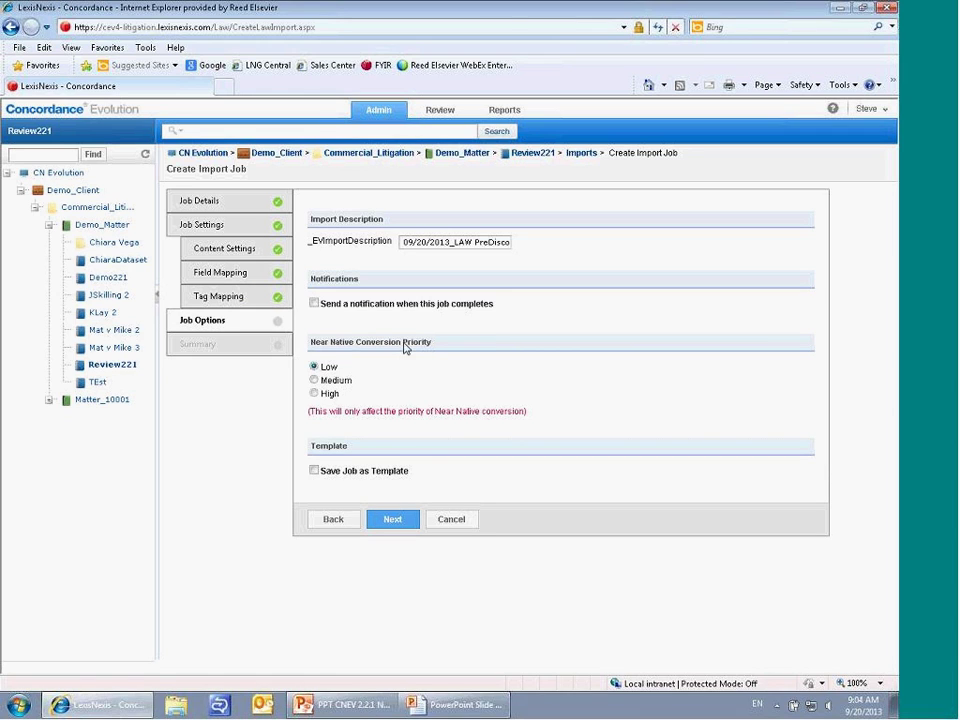
- Enable the import job-completion notification and add Steve as its recipient
click(315, 305)
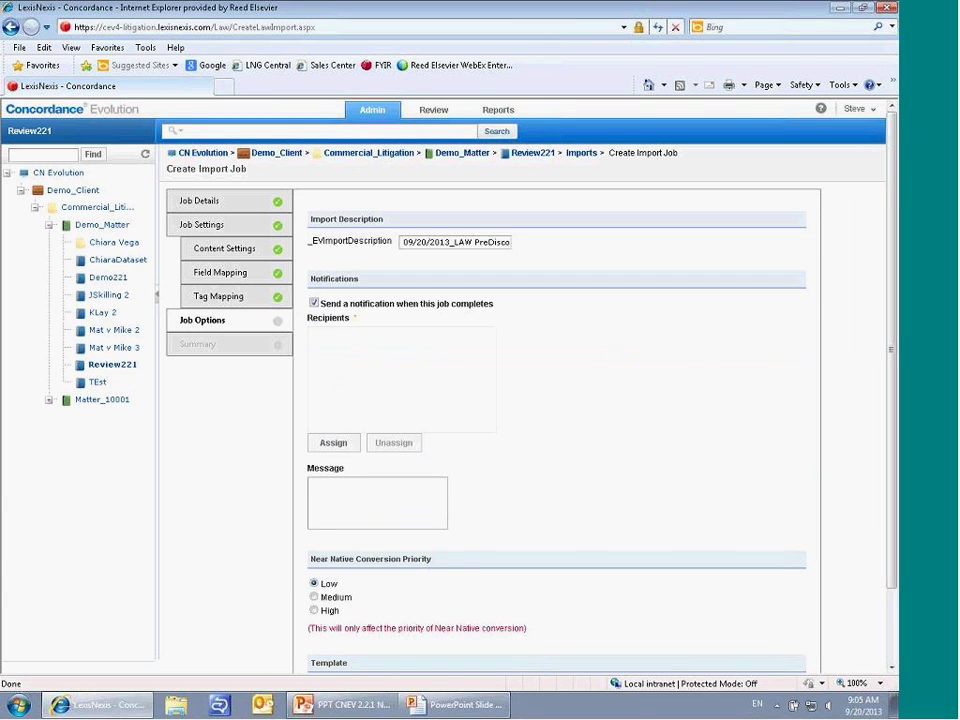
click(334, 444)
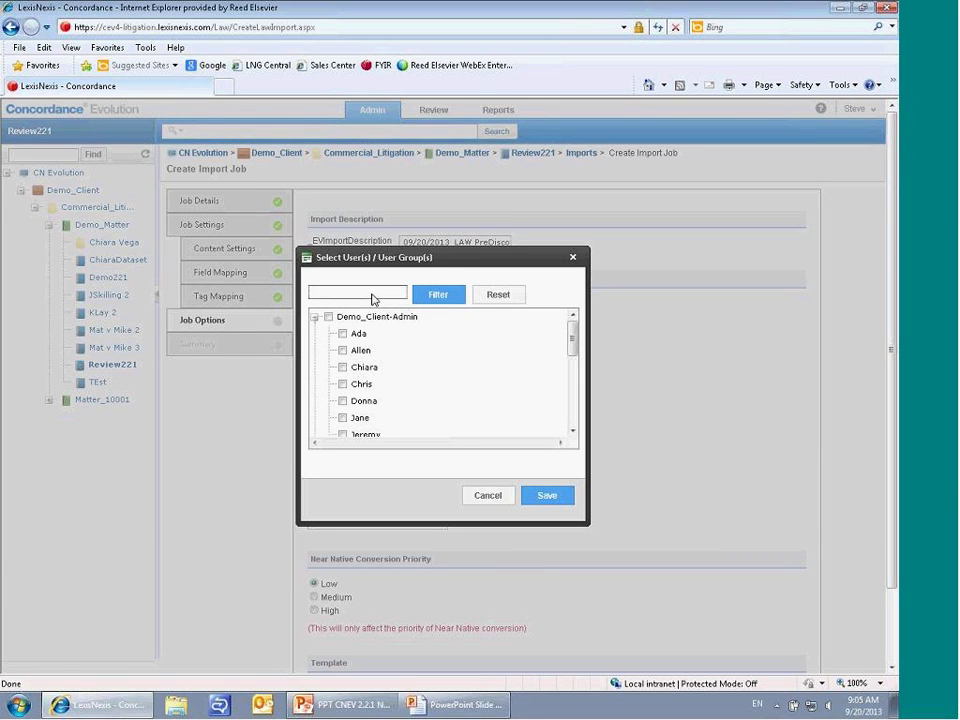
drag(573, 330, 570, 407)
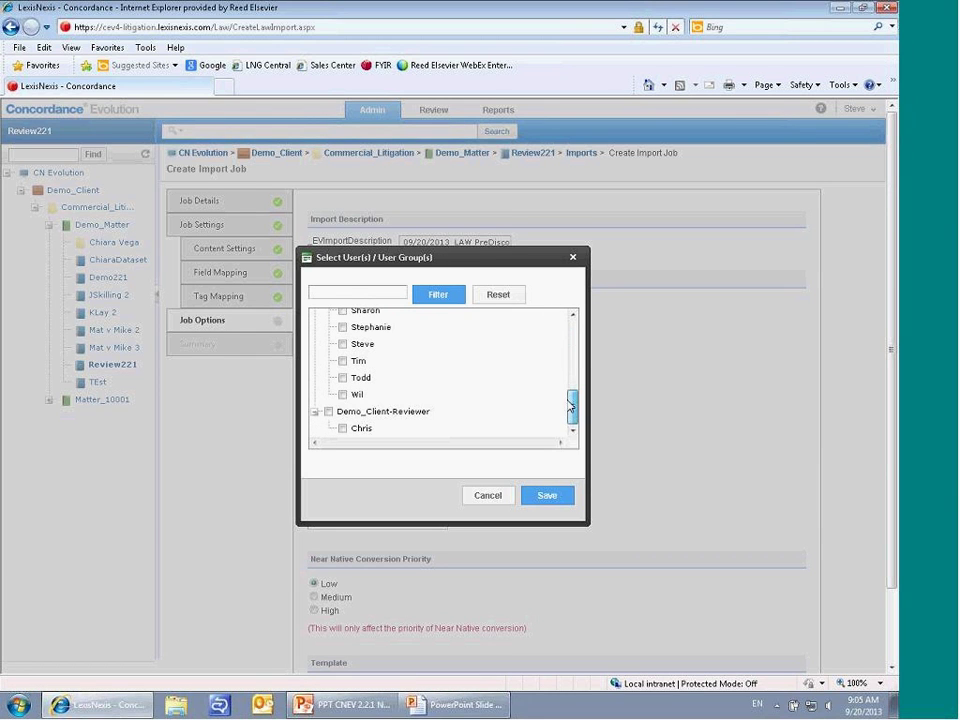
click(343, 344)
click(547, 497)
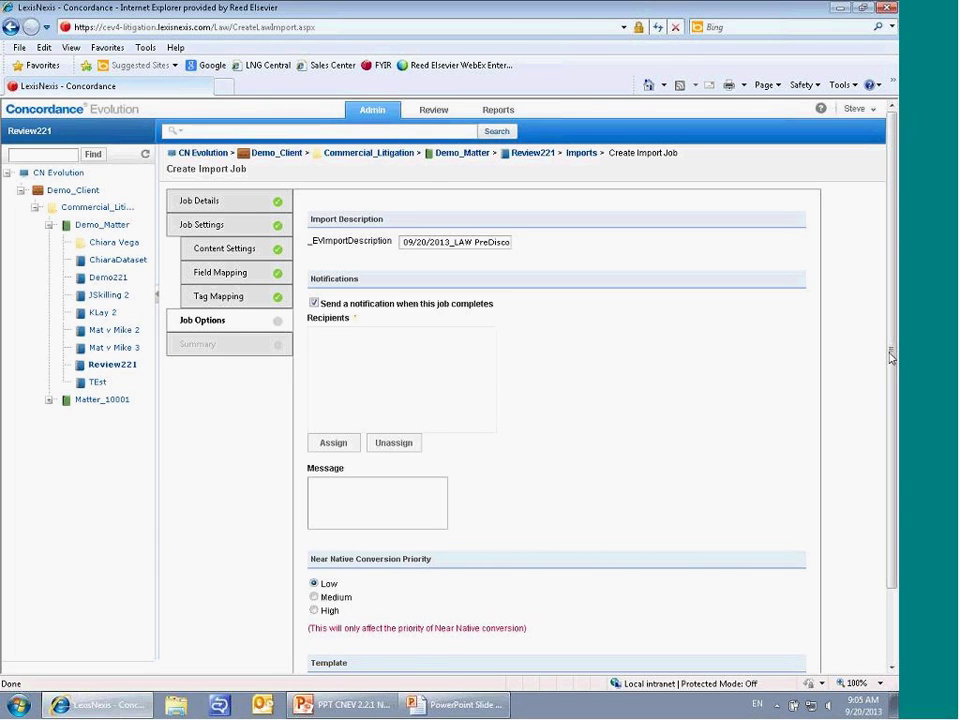
scroll(560, 400, down, 1)
- Set the notification message to 'Job Completed' and near-native conversion priority to High
click(356, 429)
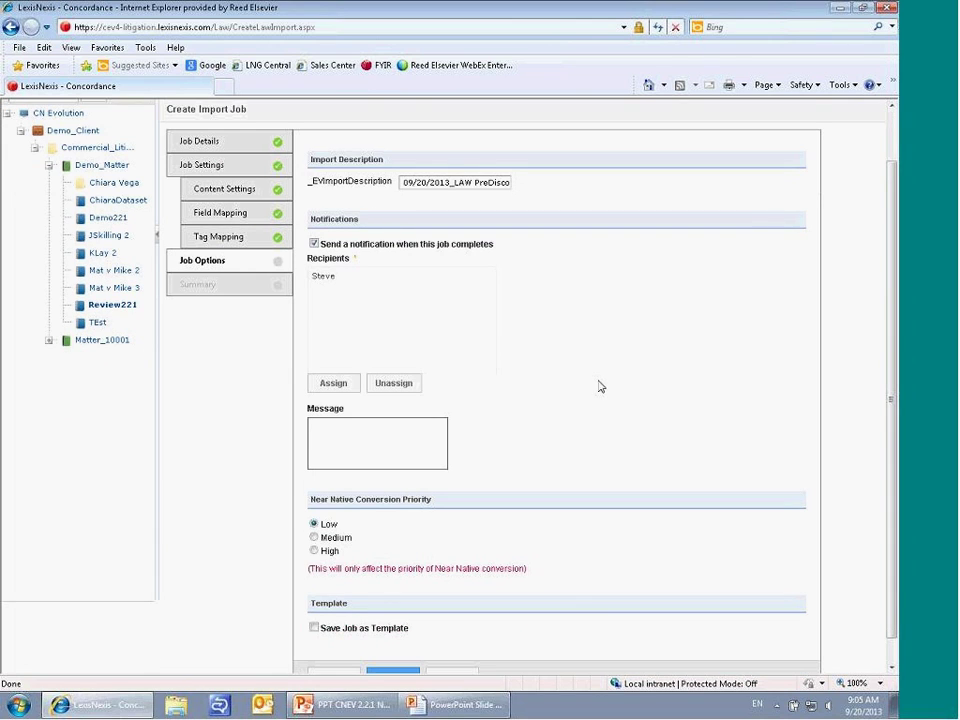
text(Jo)
text(b Com)
text(pleted)
drag(893, 403, 893, 425)
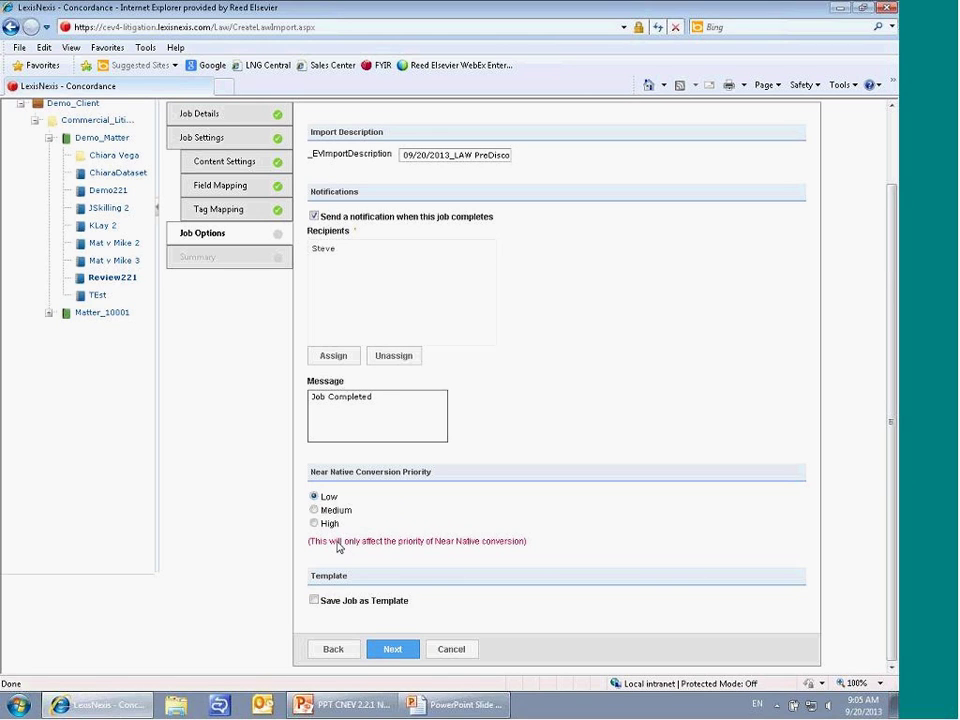
click(312, 524)
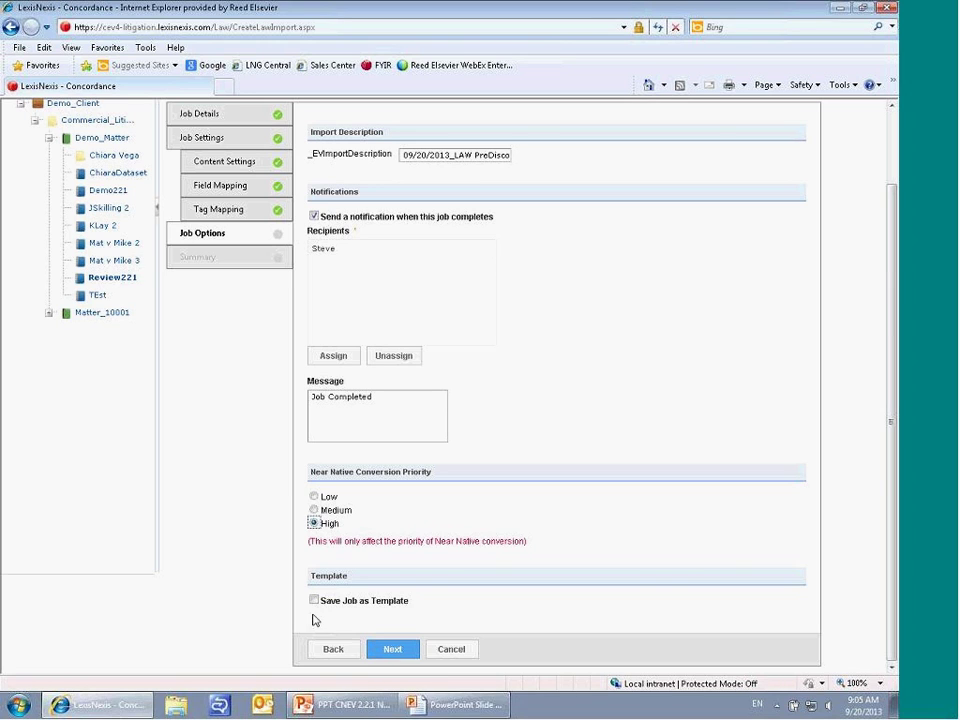
click(393, 651)
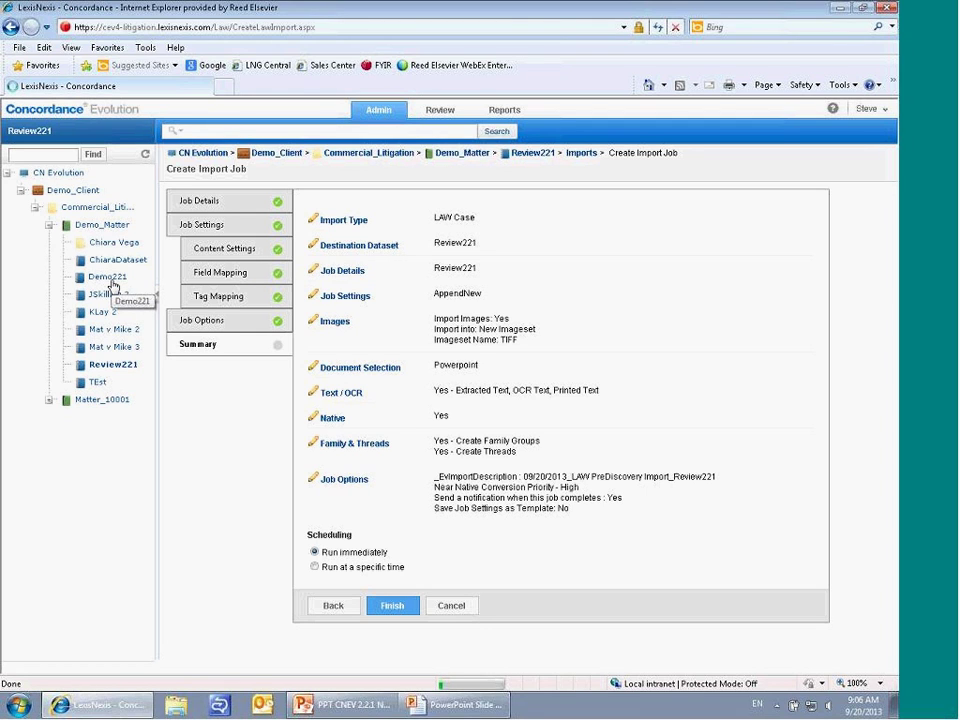
- After reviewing the import summary, go to the Demo221 dataset dashboard
click(108, 277)
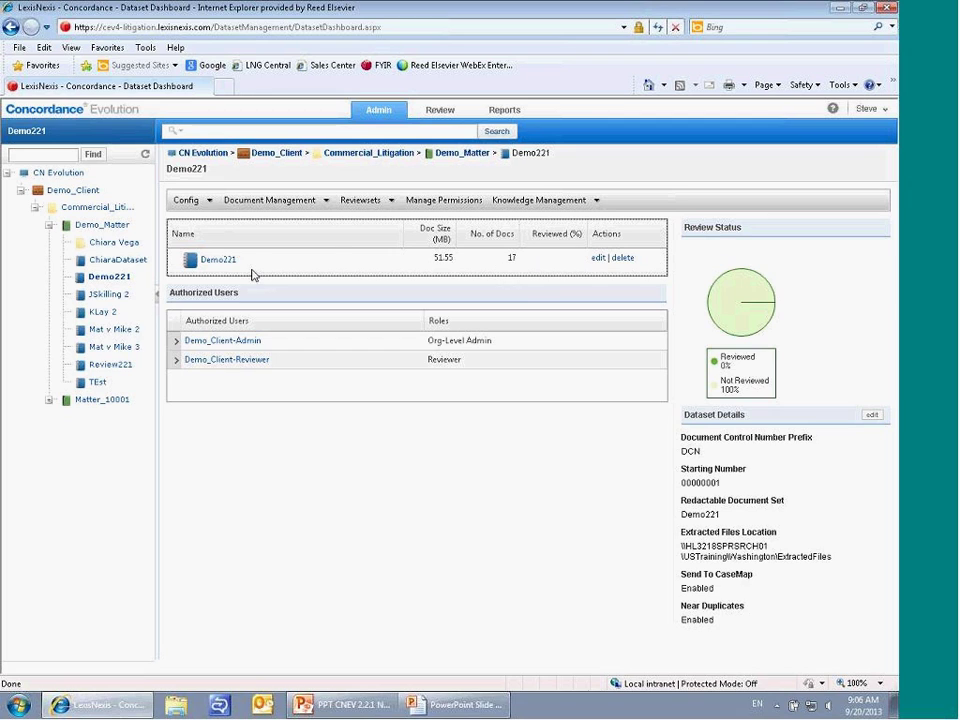
- Choose Create Reviewset from the Reviewsets toolbar menu for Demo221
click(394, 201)
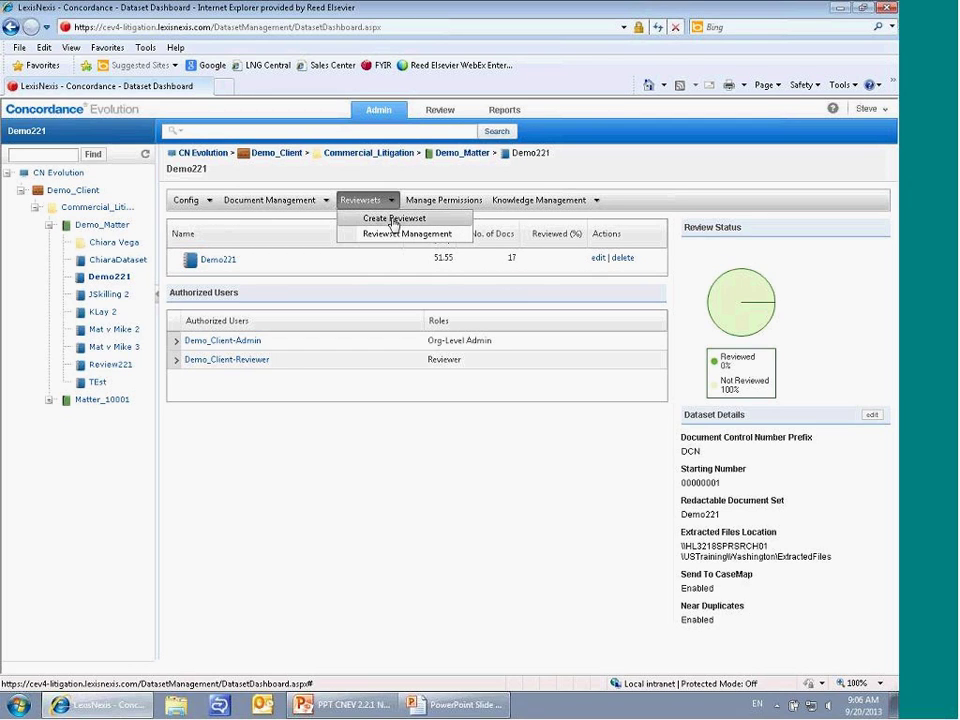
click(393, 220)
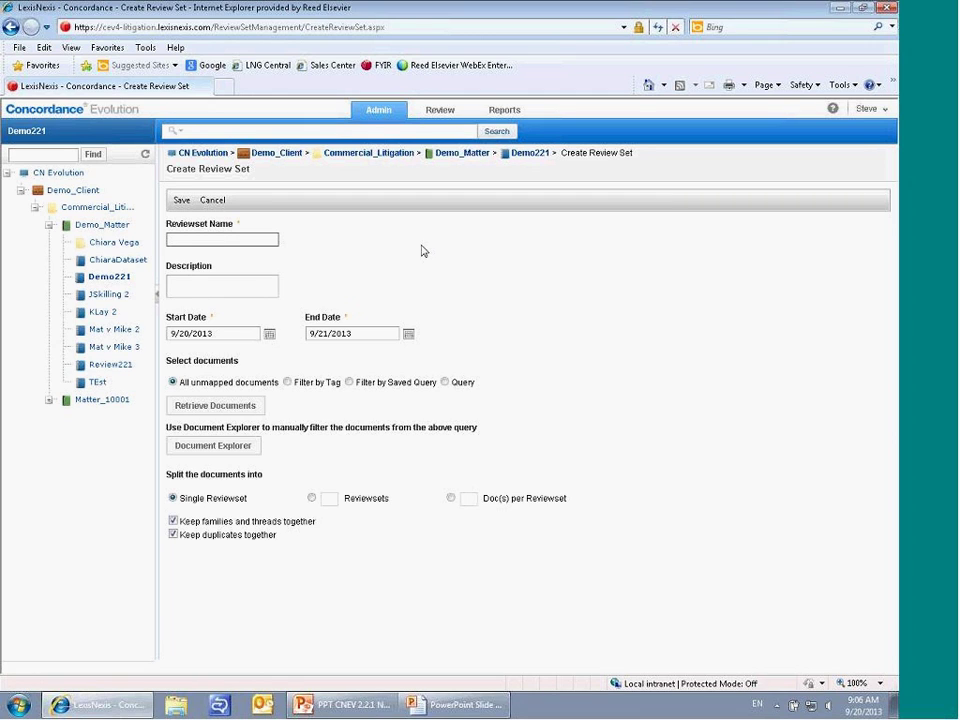
- Name the review set Review221, end date 9/30/2013, and retrieve all unmapped documents
text(Revie)
text(w221)
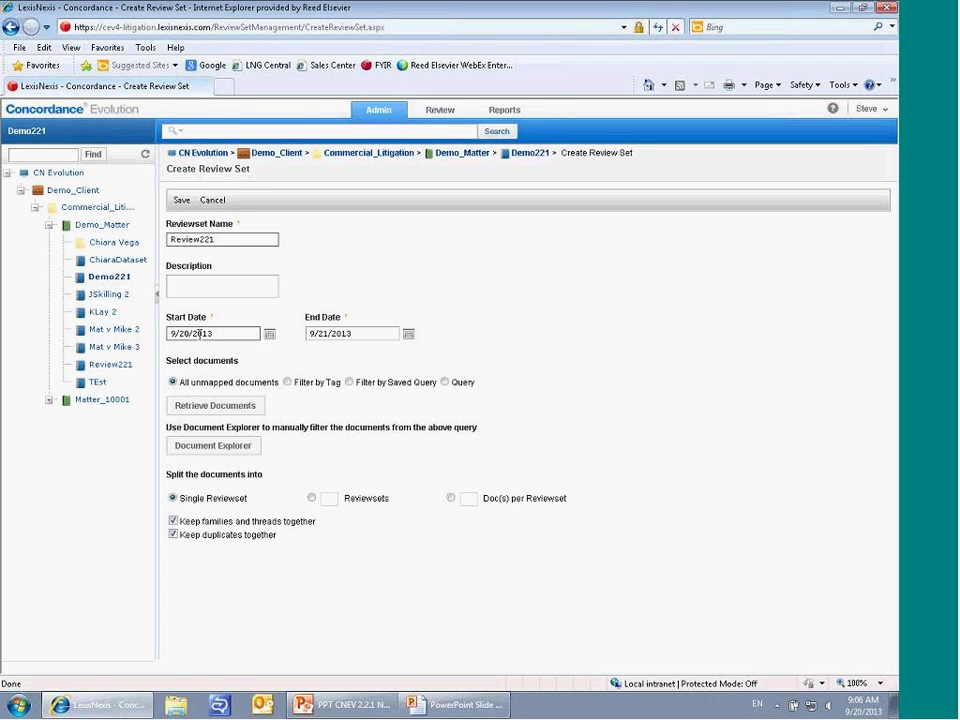
click(407, 338)
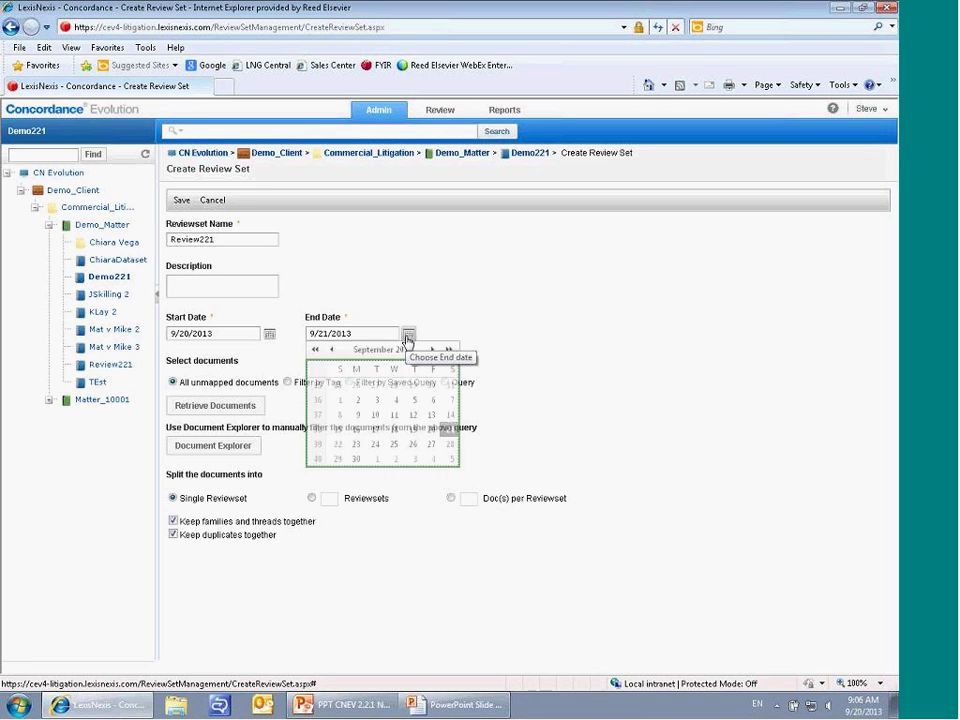
click(355, 459)
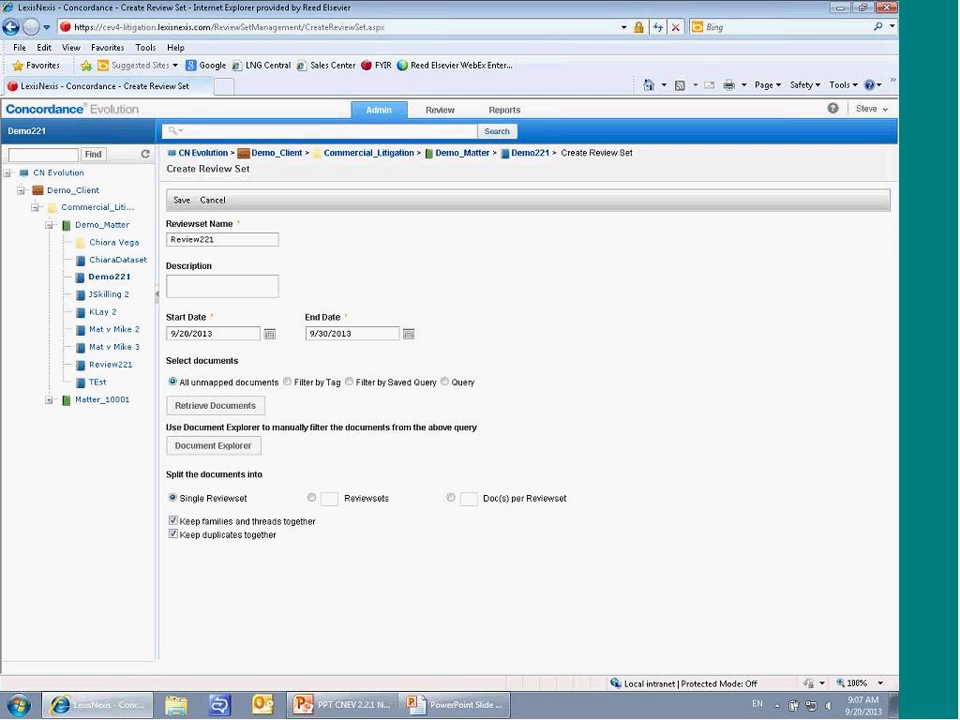
click(215, 407)
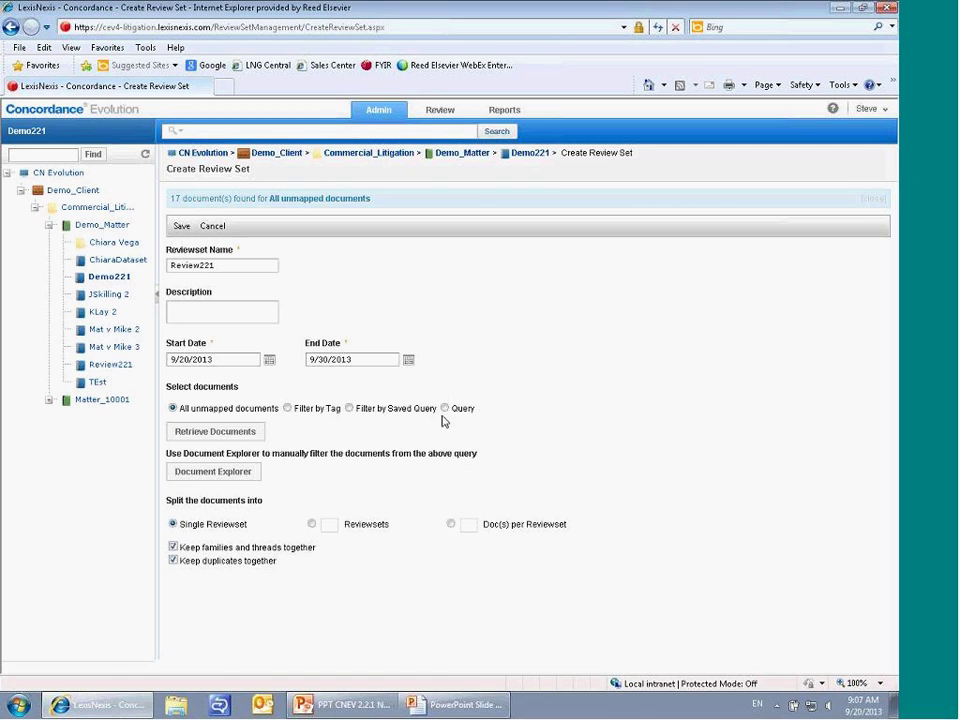
click(241, 479)
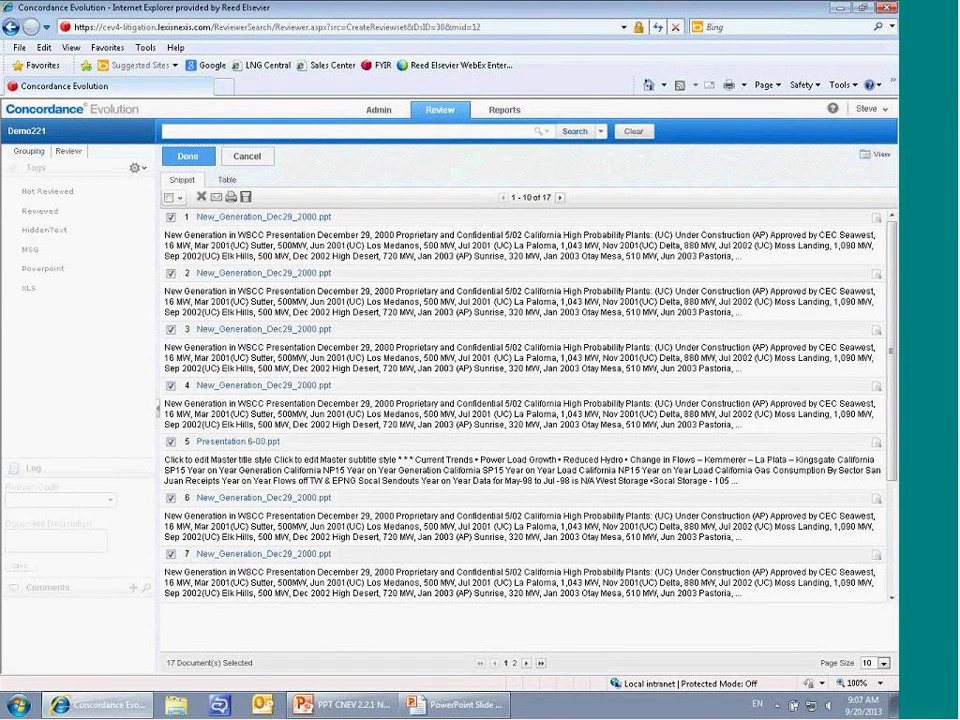
click(189, 158)
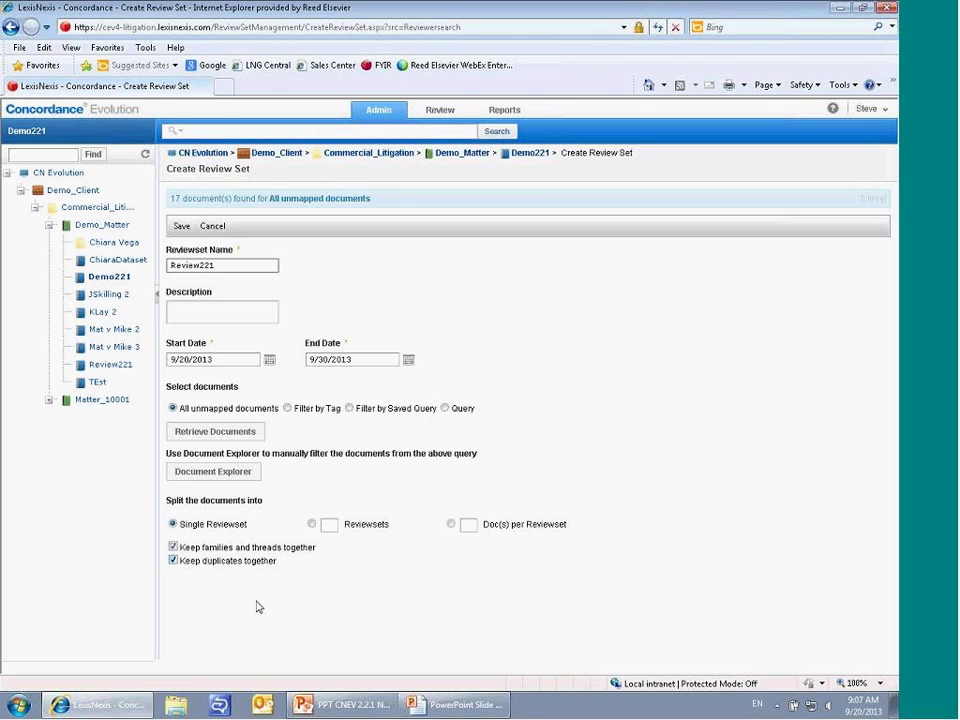
- Split the 17 documents into 2 review sets and save the Review221 job
click(311, 524)
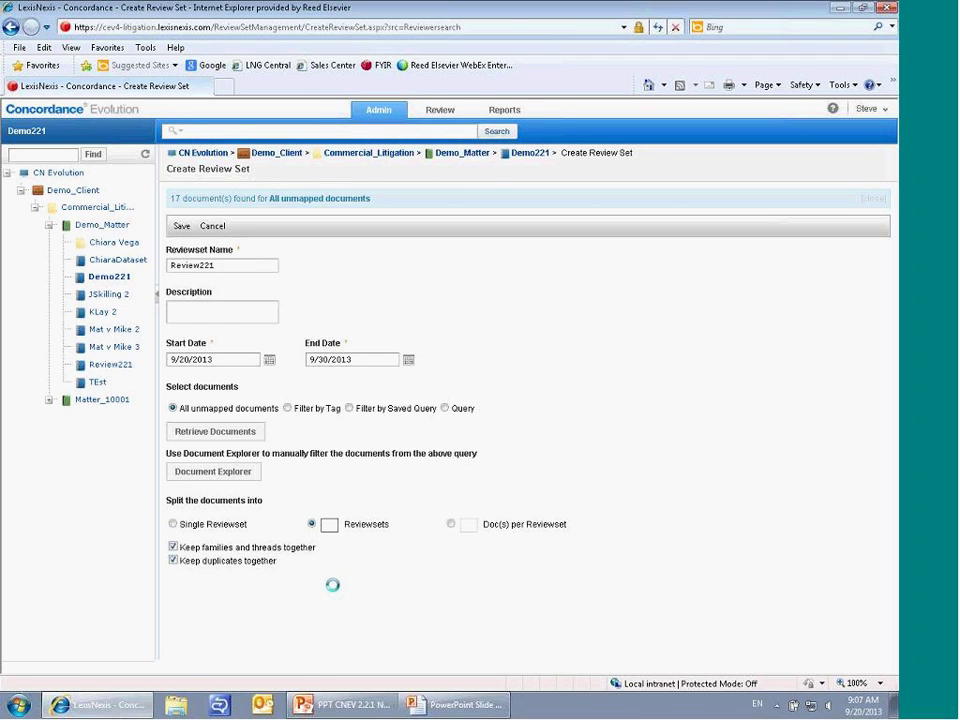
text(2)
click(181, 228)
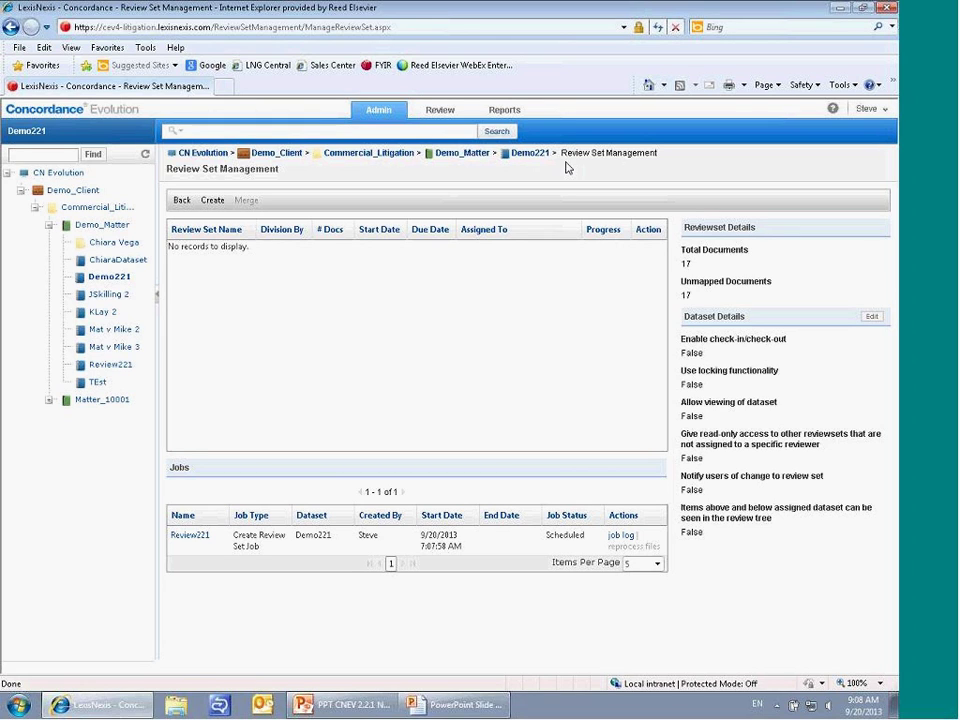
- Refresh to list Review2211 and Review2212, and check the completed creation job log
click(659, 31)
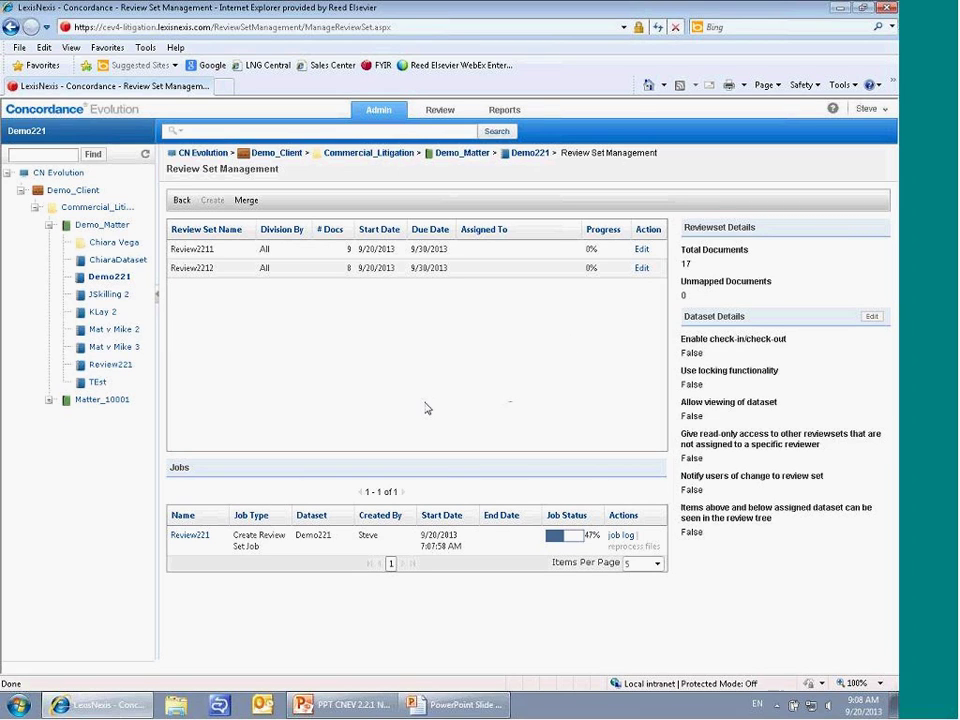
click(620, 537)
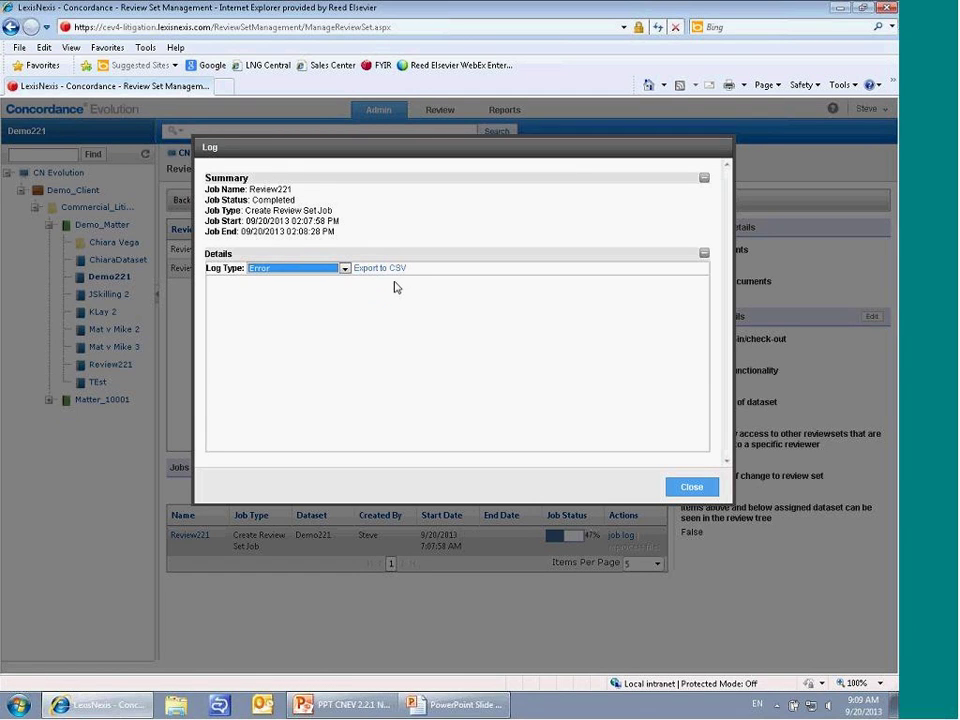
click(695, 488)
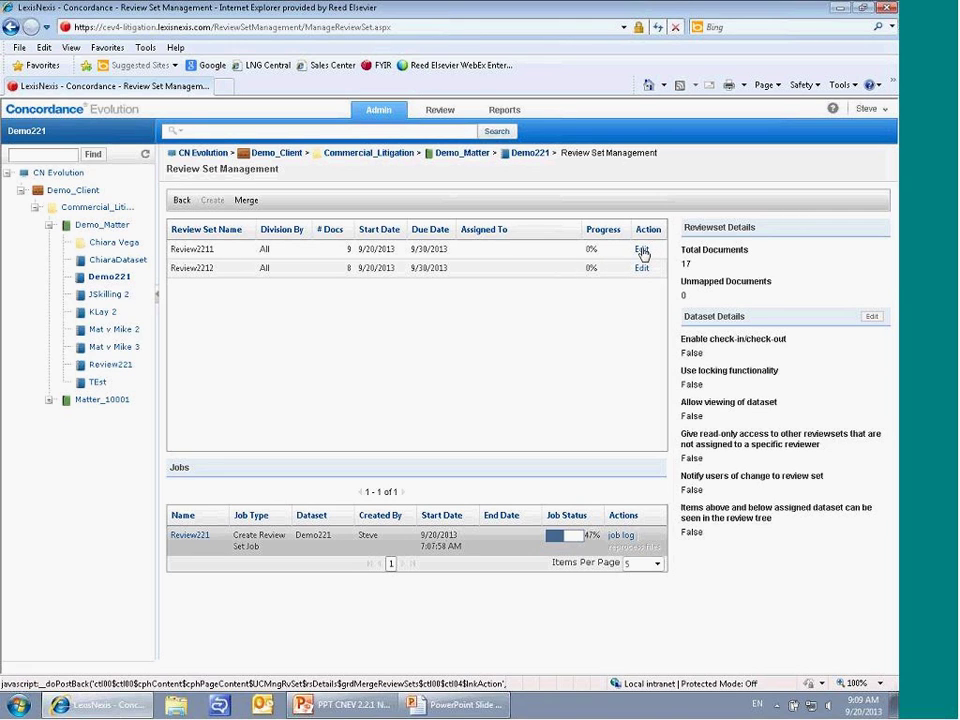
- Assign Steve as the reviewer of Review2211 and save the review set
click(642, 250)
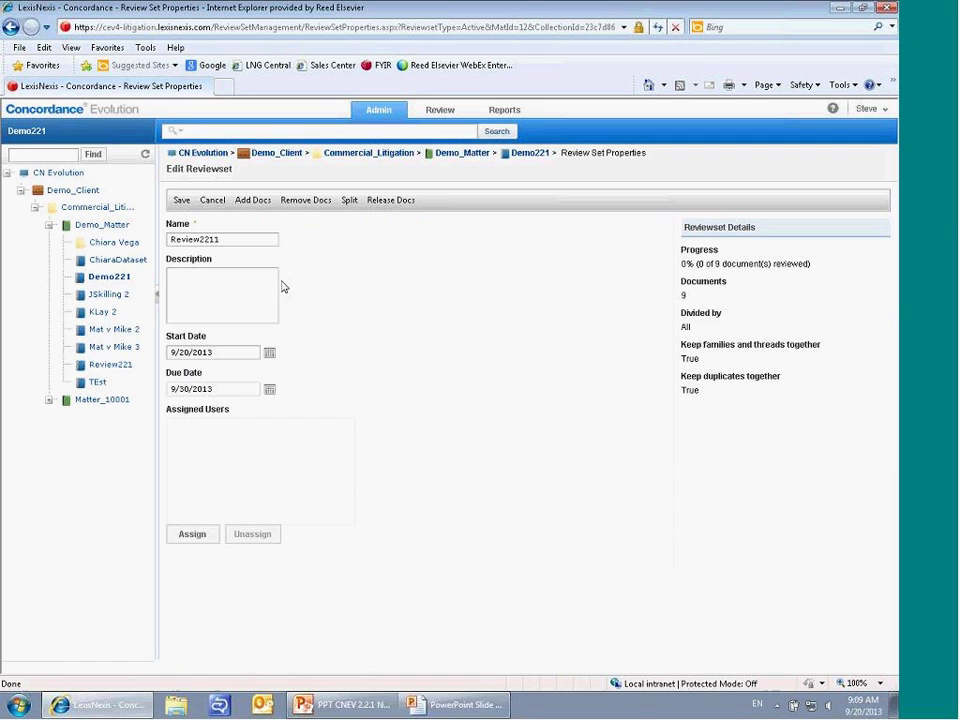
click(190, 534)
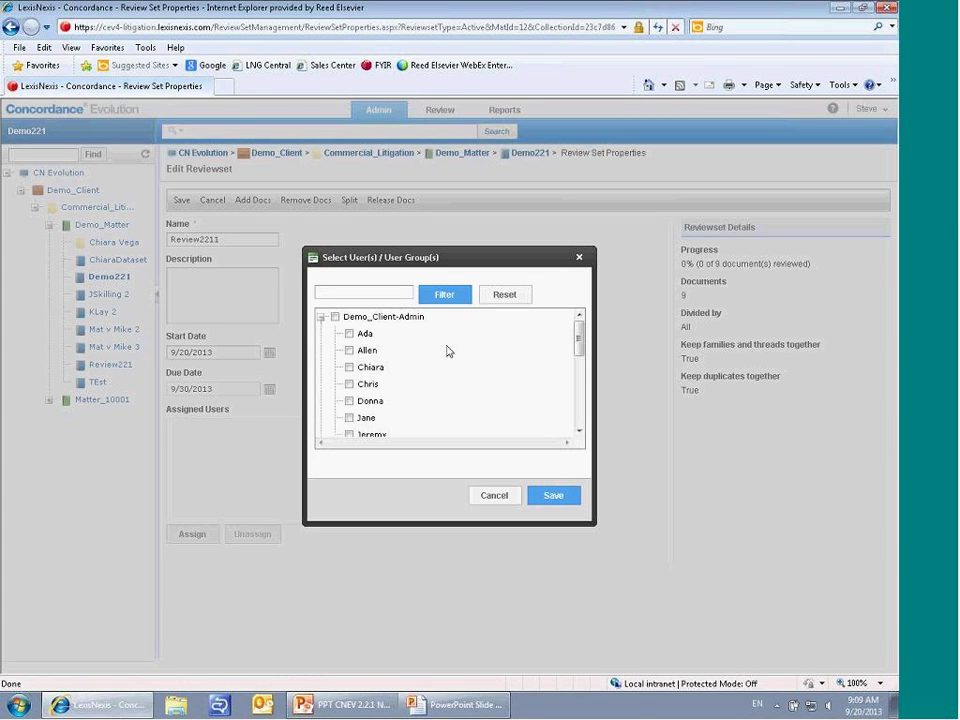
scroll(520, 385, down, 1)
scroll(550, 400, down, 5)
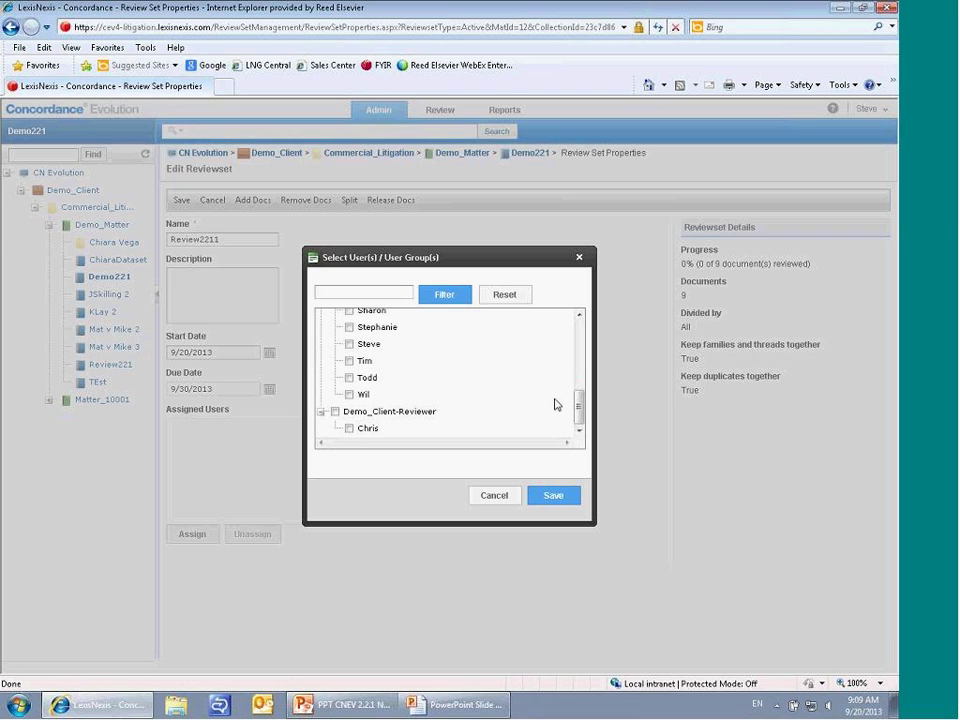
click(349, 343)
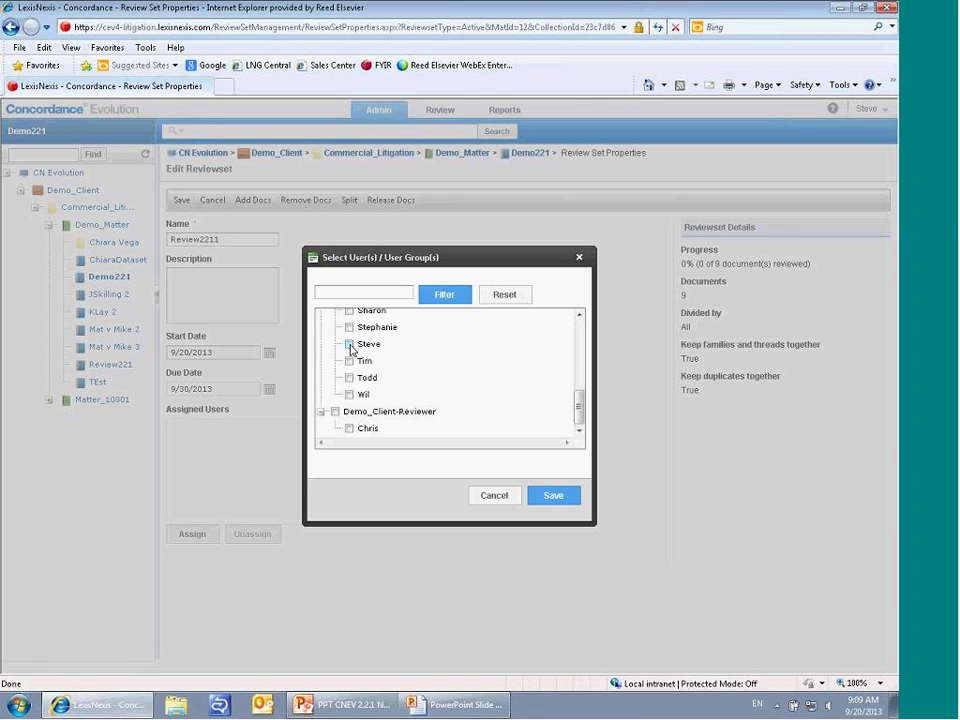
click(550, 497)
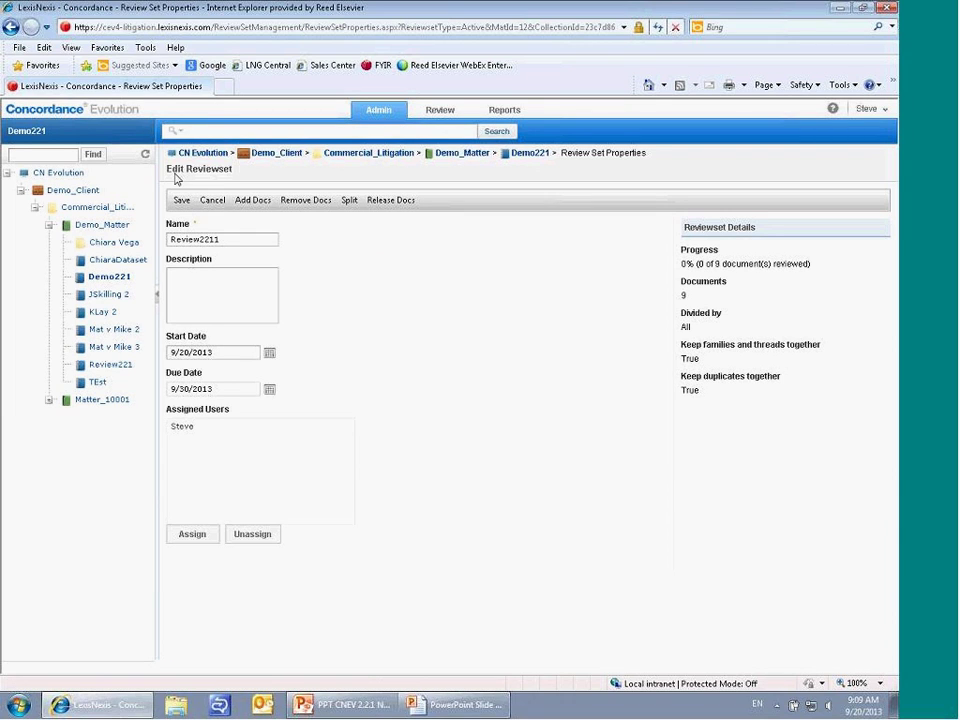
click(180, 204)
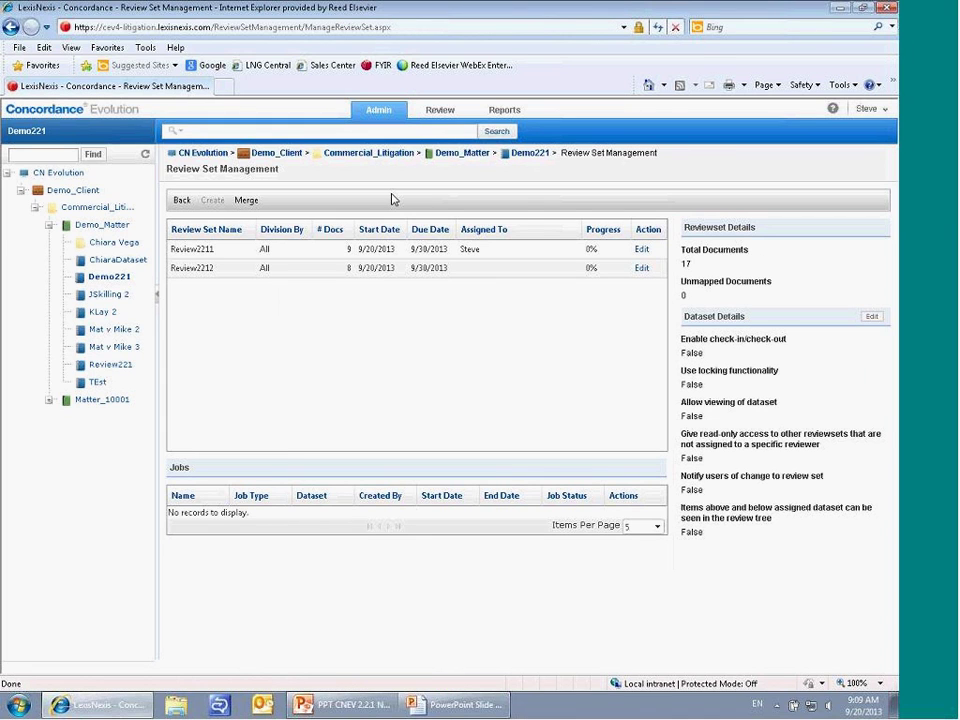
mouse_move(440, 110)
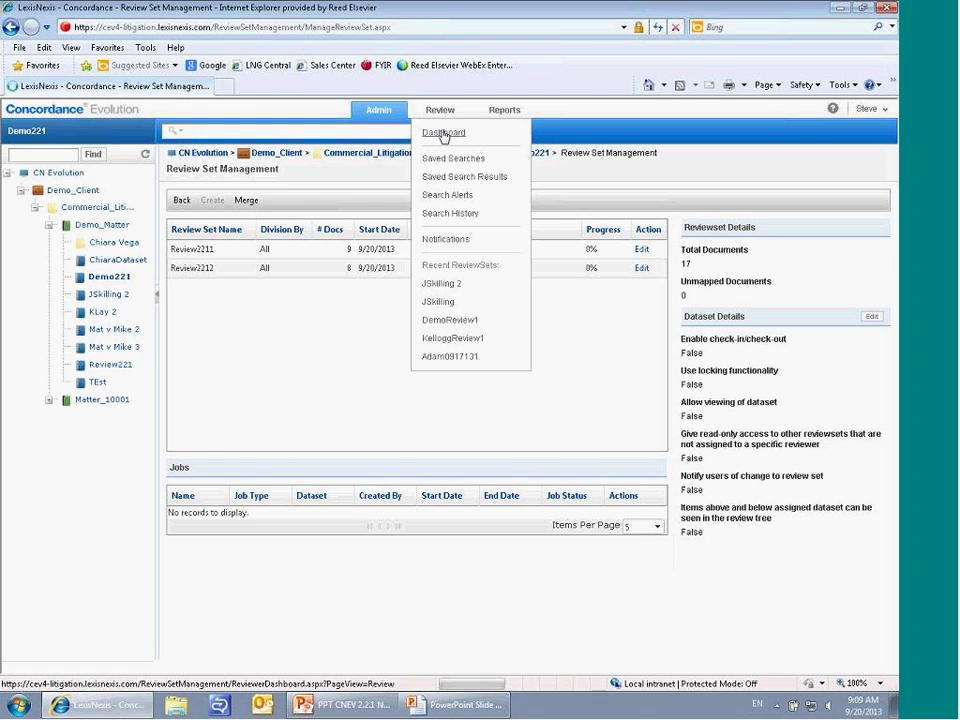
- Go to the reviewer dashboard and select the Review2211 assignment
click(443, 134)
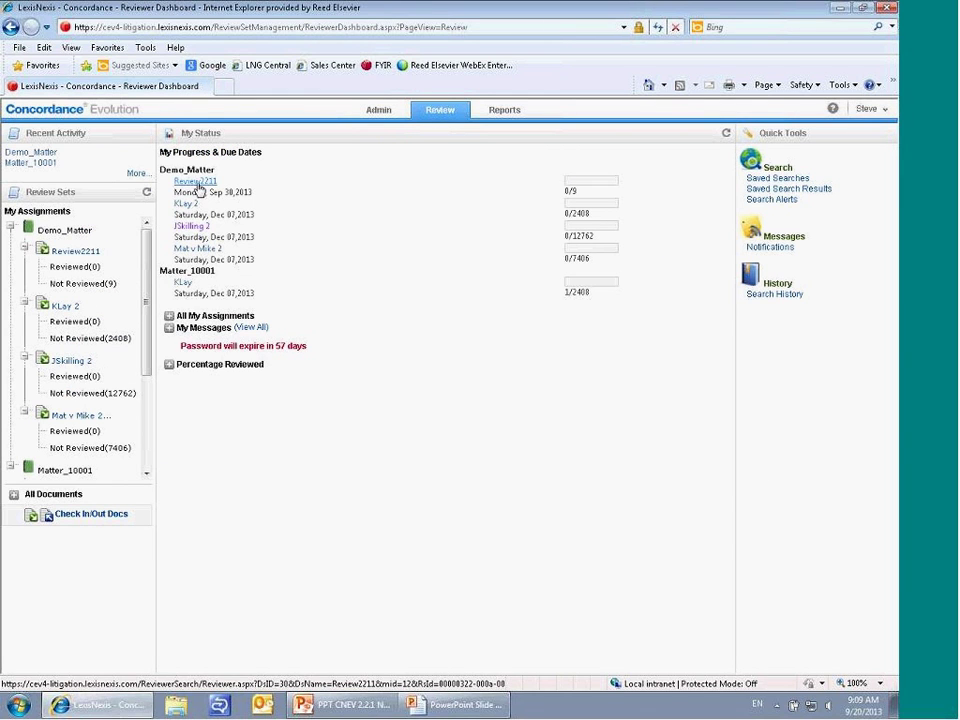
click(195, 182)
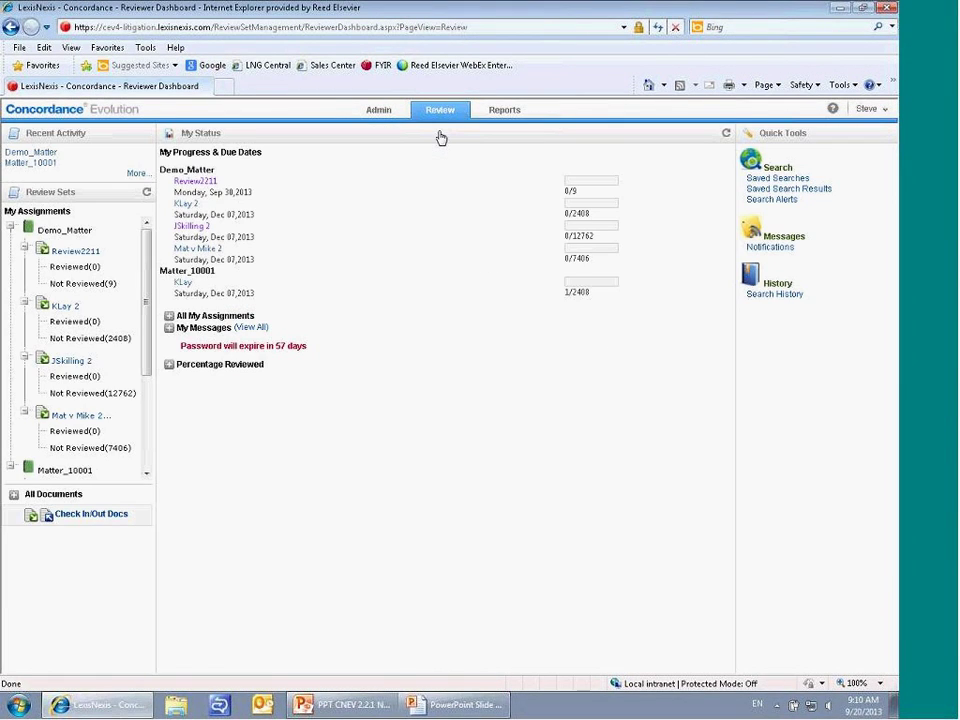
click(197, 230)
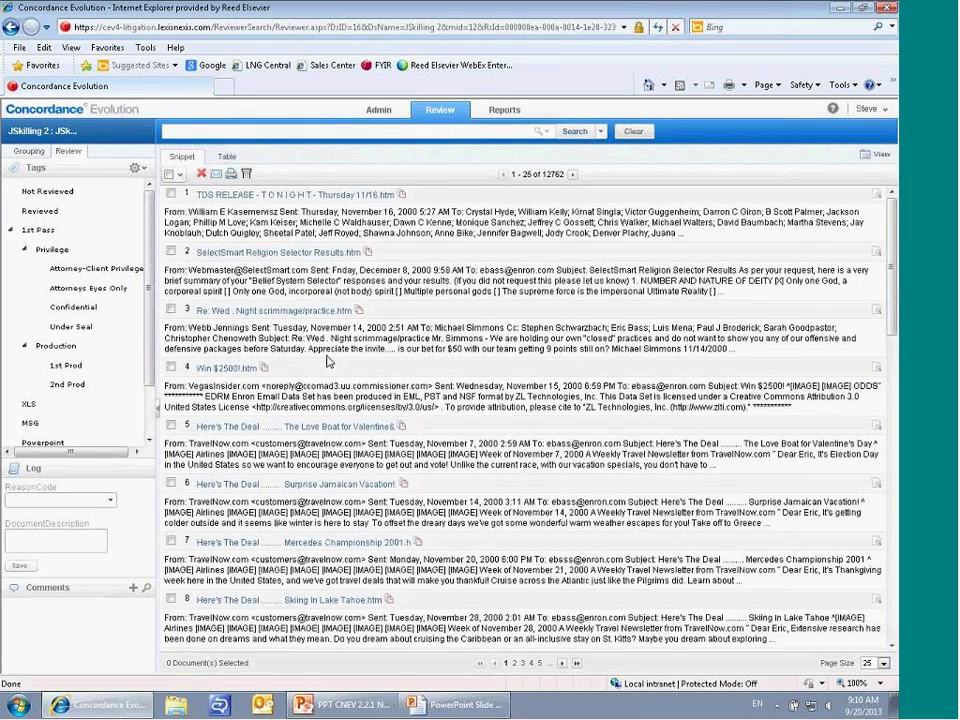
scroll(310, 365, down, 3)
click(230, 426)
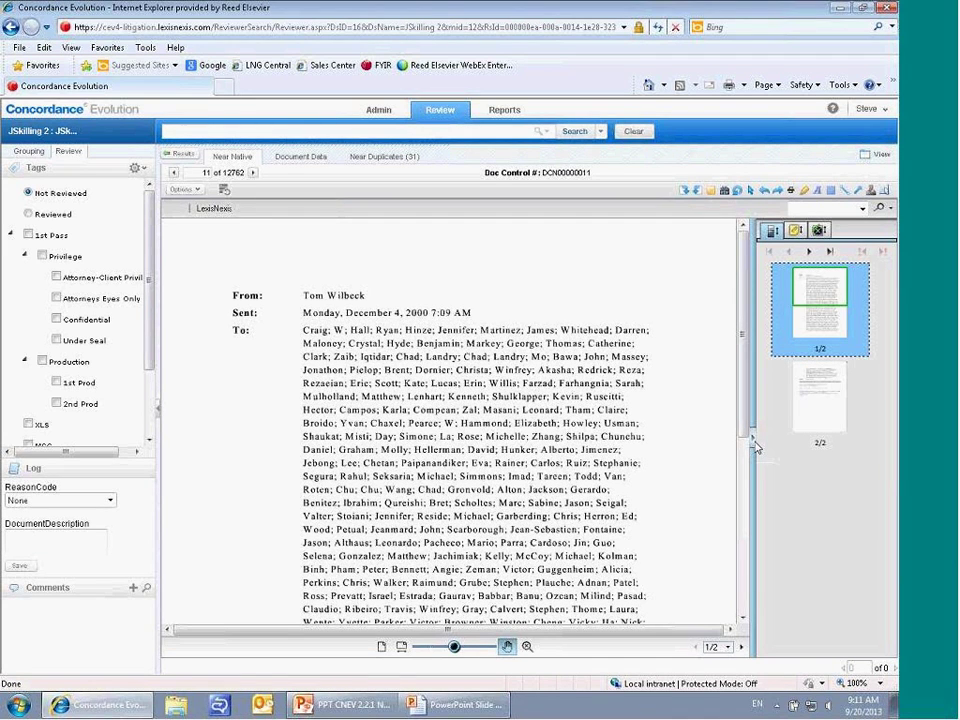
click(754, 443)
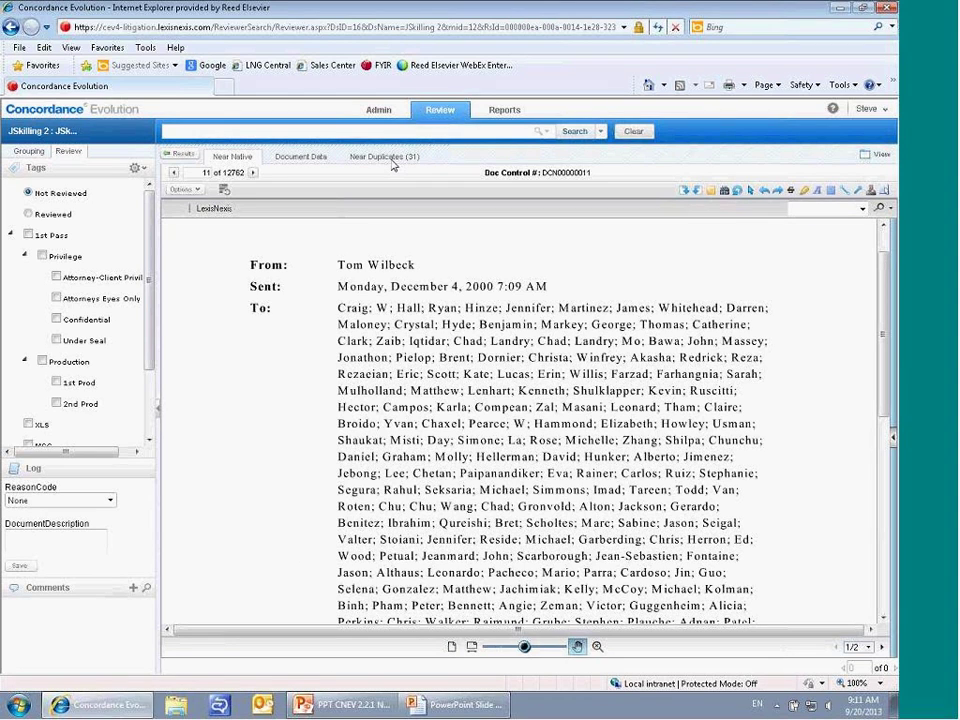
- Show DCN00000011's 31 near duplicates and open DCN00004081's comparison against base DCN00006938
click(385, 157)
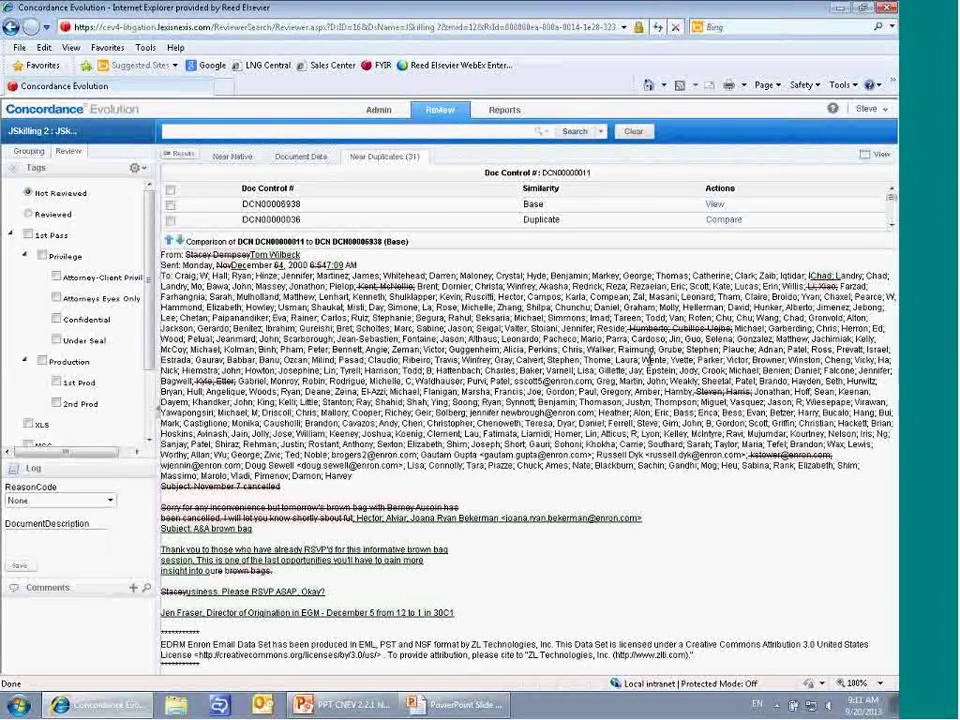
scroll(891, 224, down, 3)
click(891, 224)
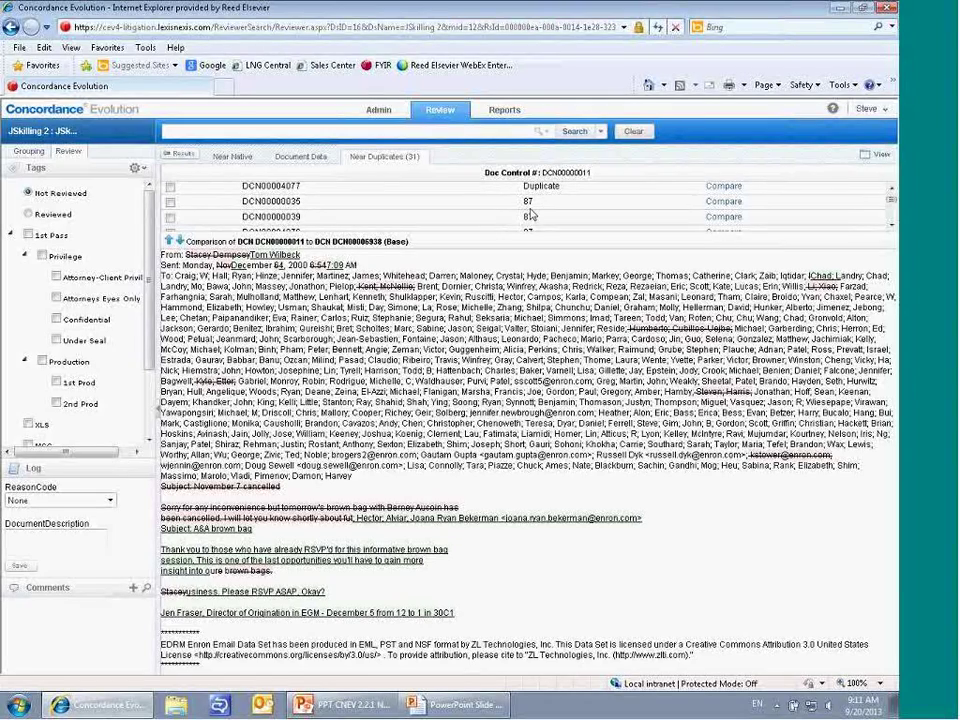
click(891, 226)
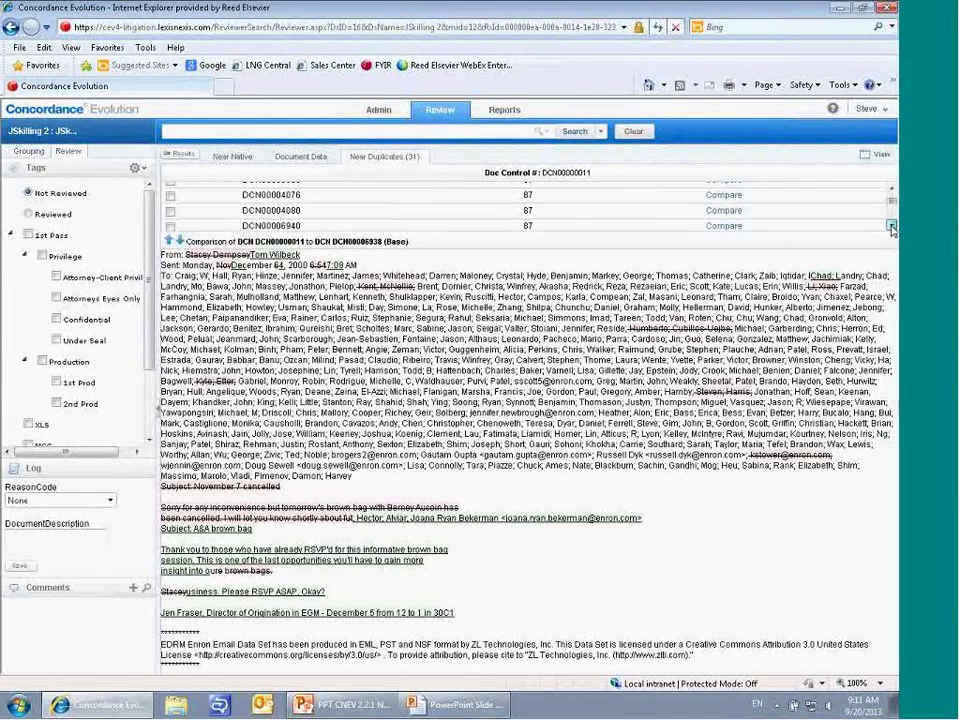
click(891, 226)
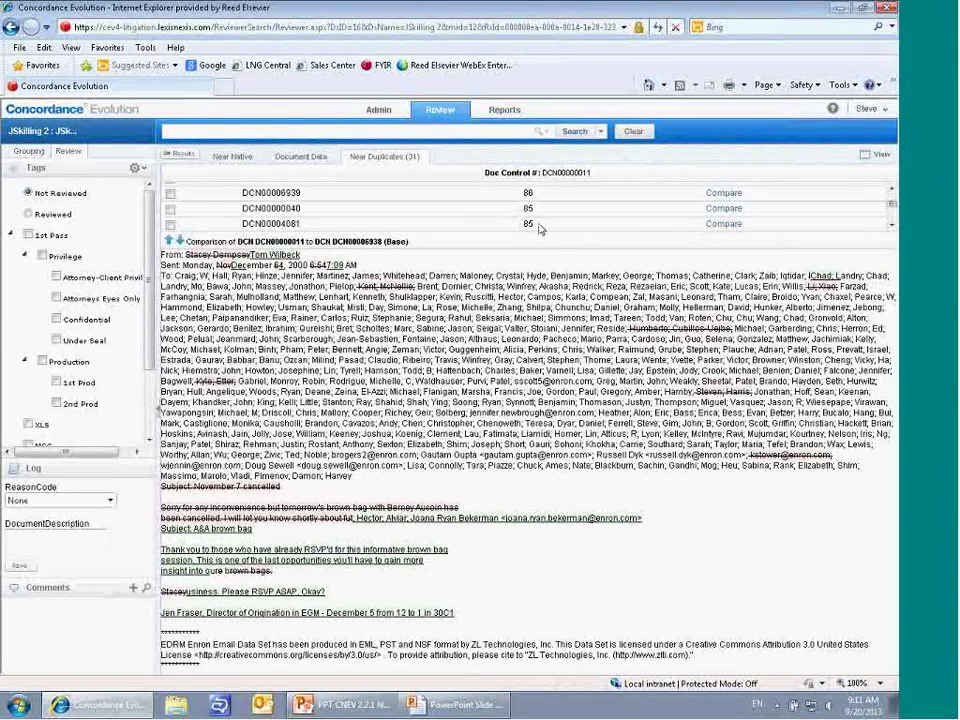
- Open the DCN00004081 comparison and step through its differences: sent date, sent time, recipient names
click(726, 225)
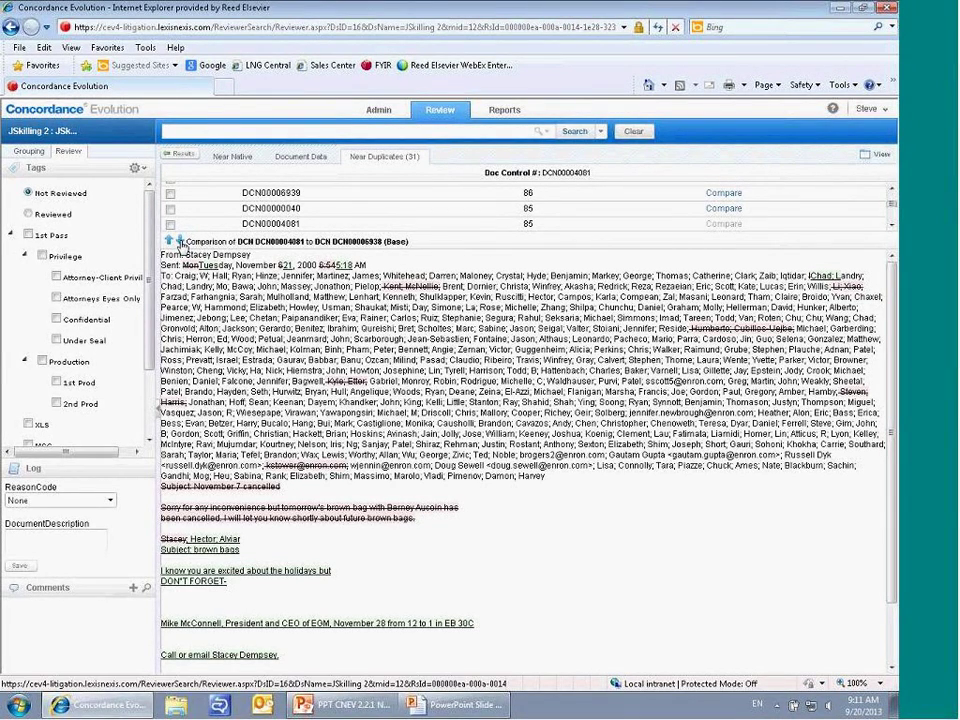
click(181, 243)
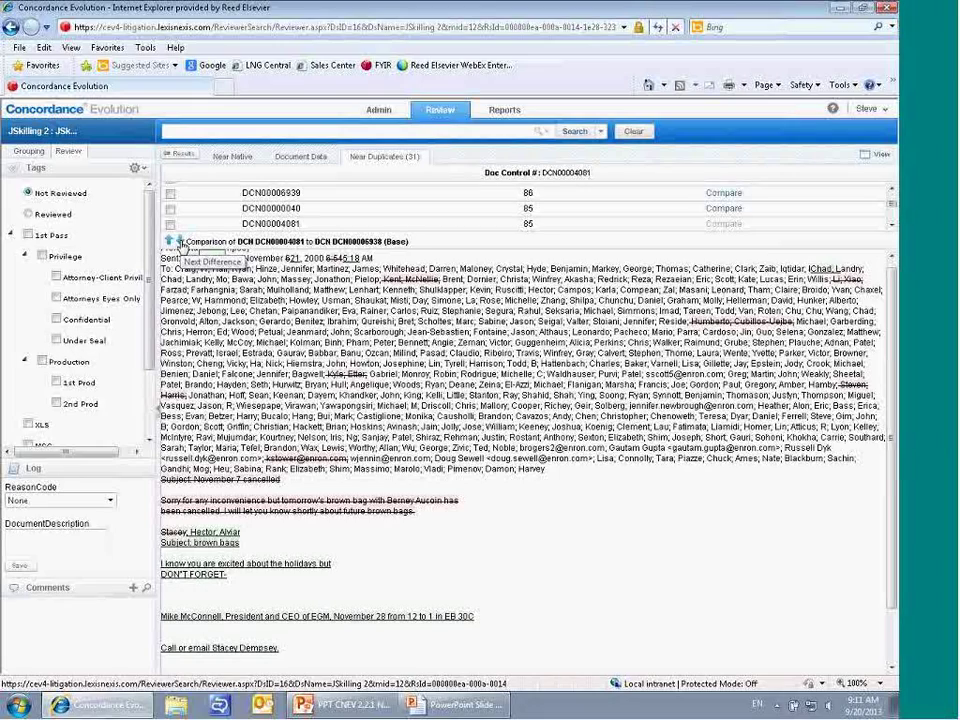
click(181, 243)
click(181, 243)
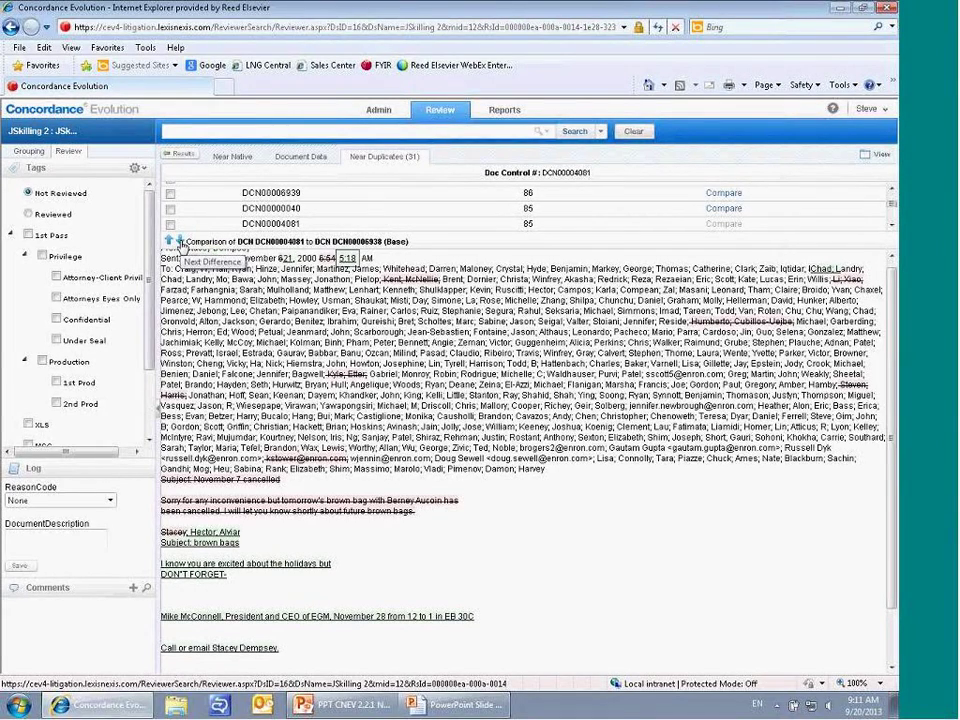
click(181, 243)
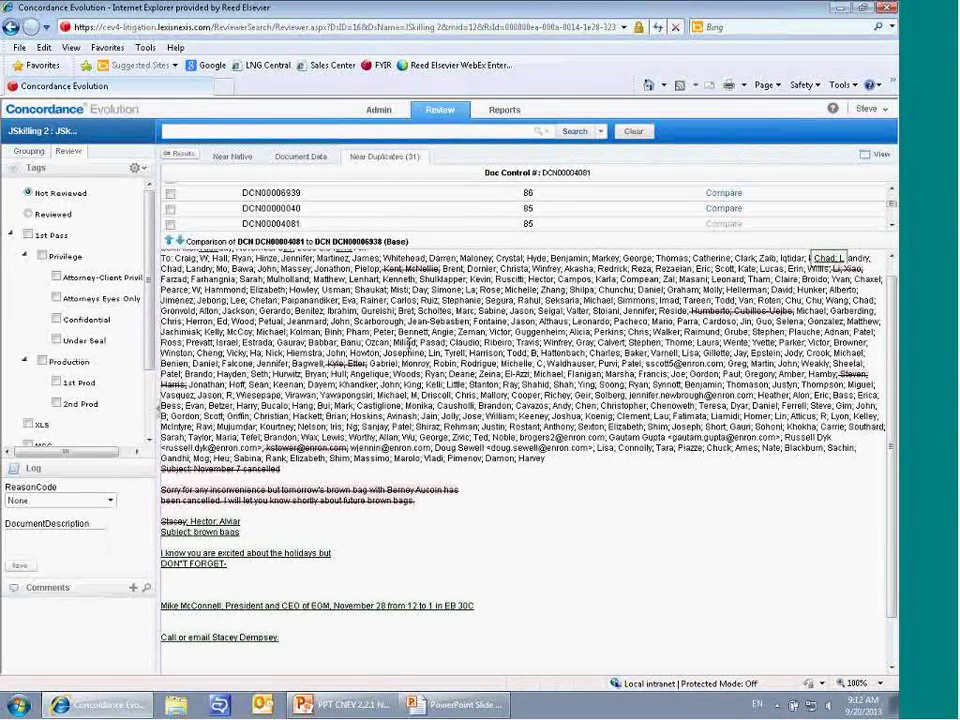
click(179, 242)
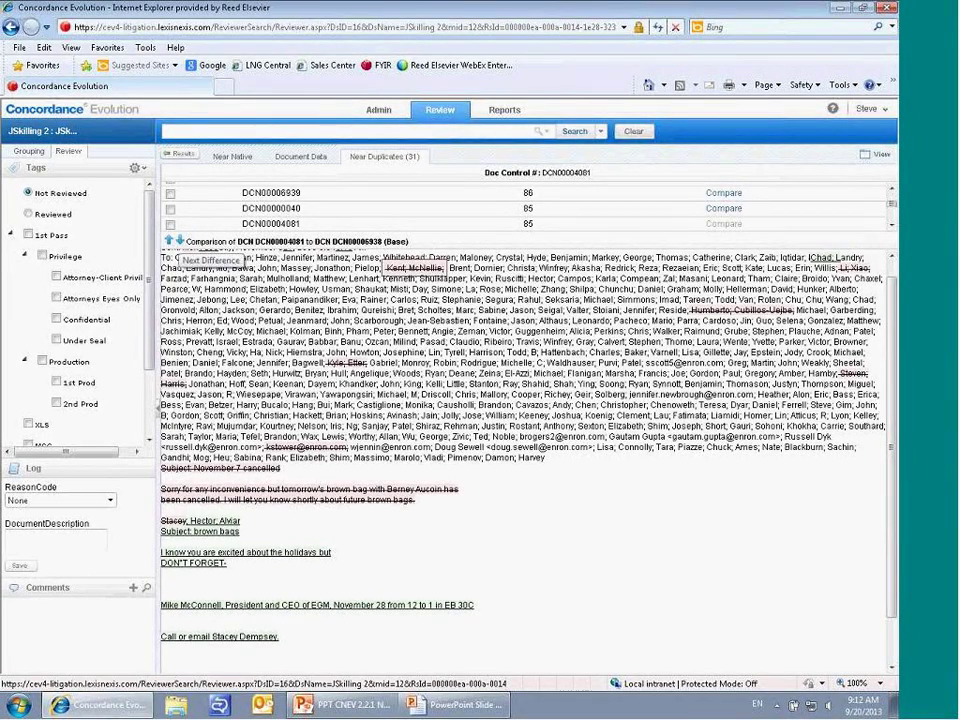
click(180, 242)
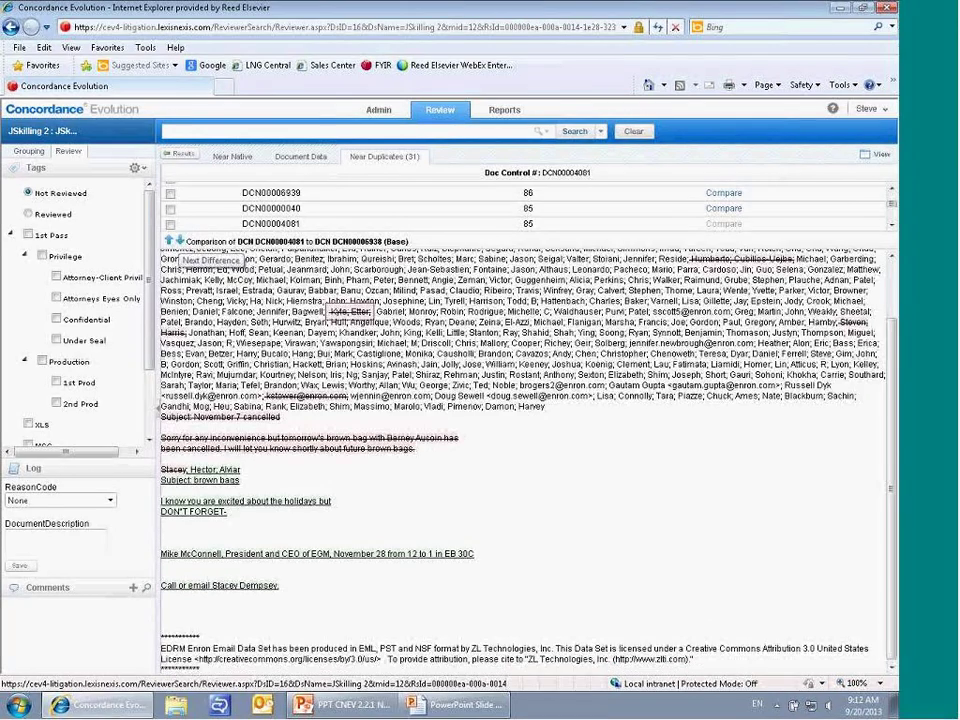